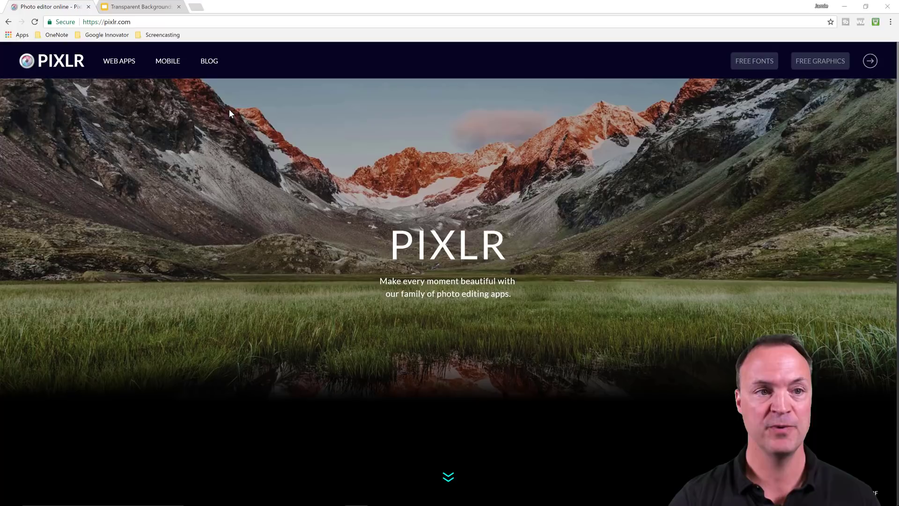
Look over the red Transparent Backgrounds slide, then go back to the Pixlr homepage.
{"action": "left_click", "coordinate": [140, 8]}
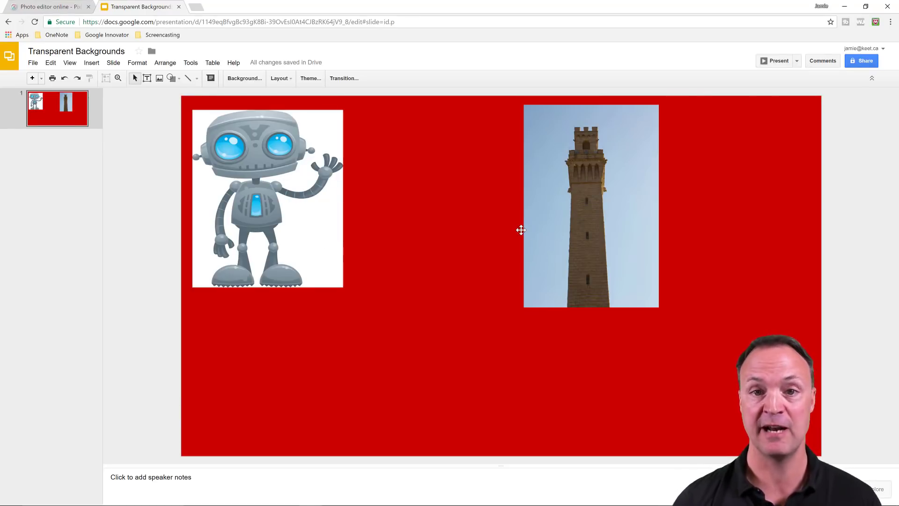
{"action": "left_click", "coordinate": [49, 7]}
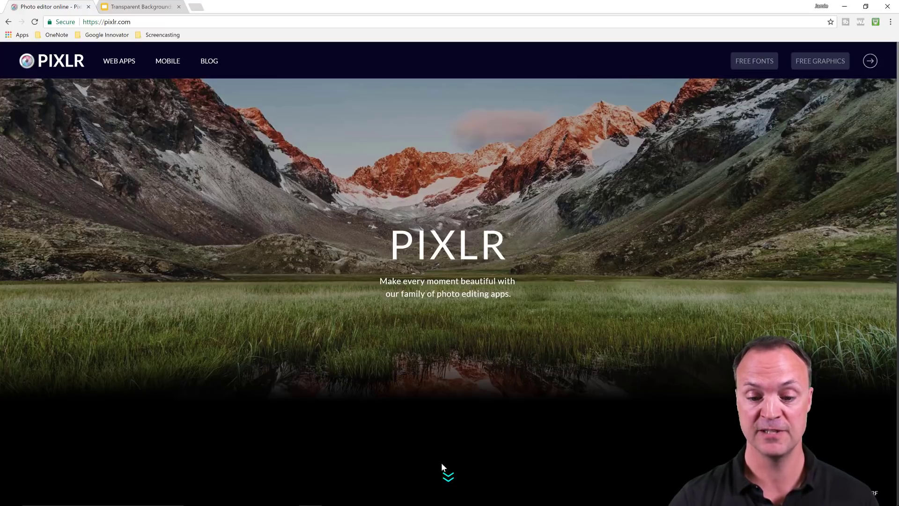
Launch the Pixlr Editor web app and open the robot 1 image from the computer.
{"action": "left_click", "coordinate": [447, 476]}
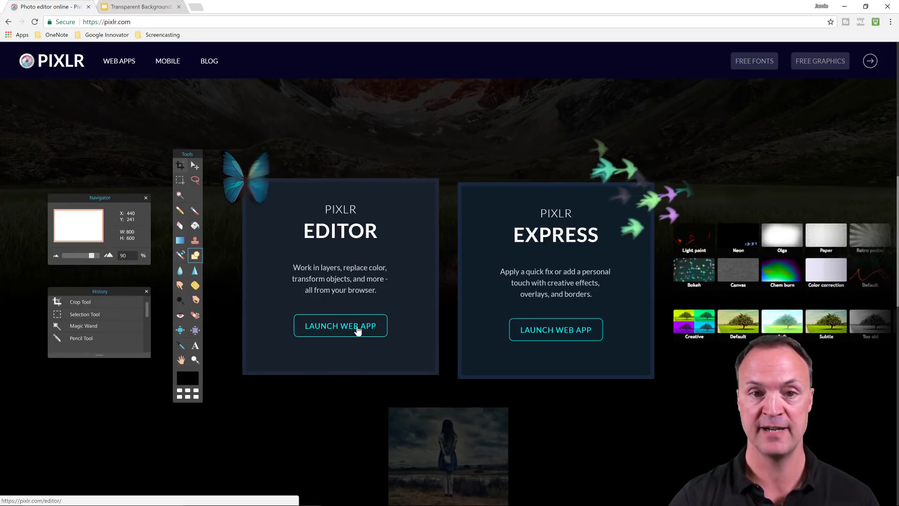
{"action": "left_click", "coordinate": [357, 328]}
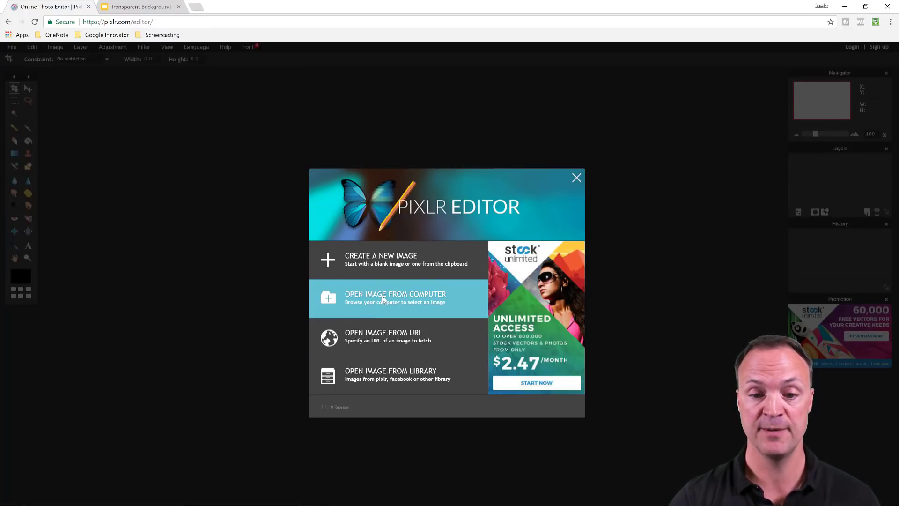
{"action": "left_click", "coordinate": [395, 296]}
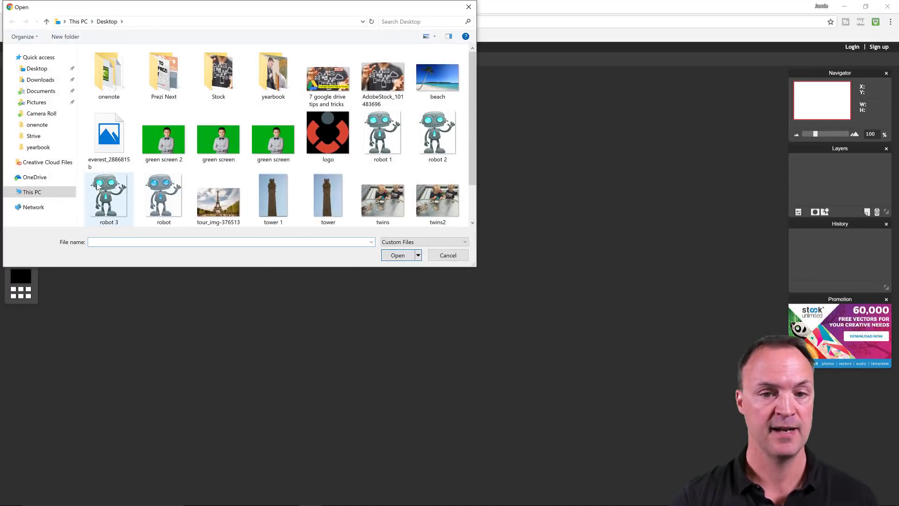
{"action": "left_click", "coordinate": [371, 151]}
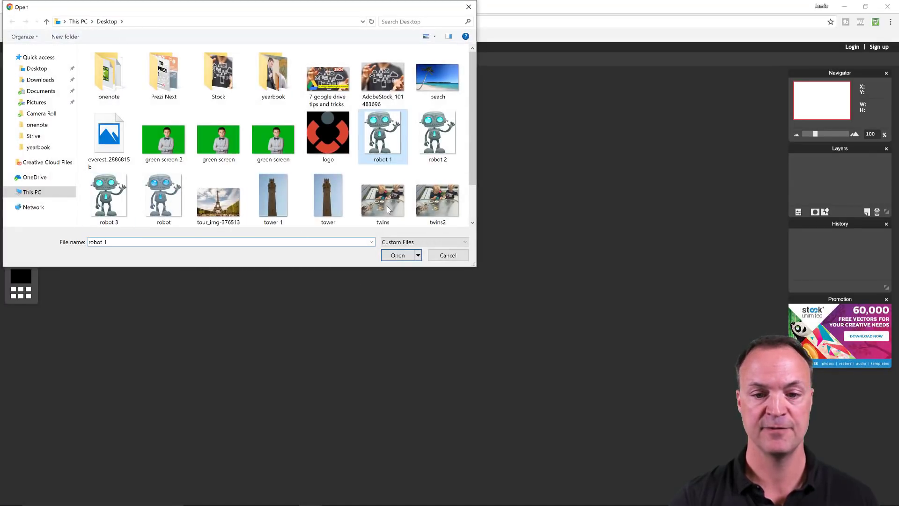
{"action": "left_click", "coordinate": [398, 257]}
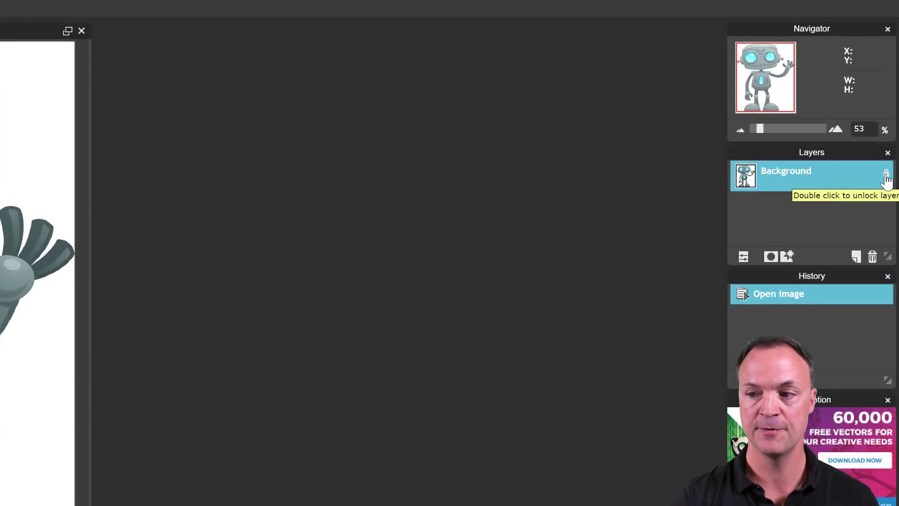
Unlock the Background layer and use the Magic Wand to delete the top-right white background.
{"action": "double_click", "coordinate": [885, 176]}
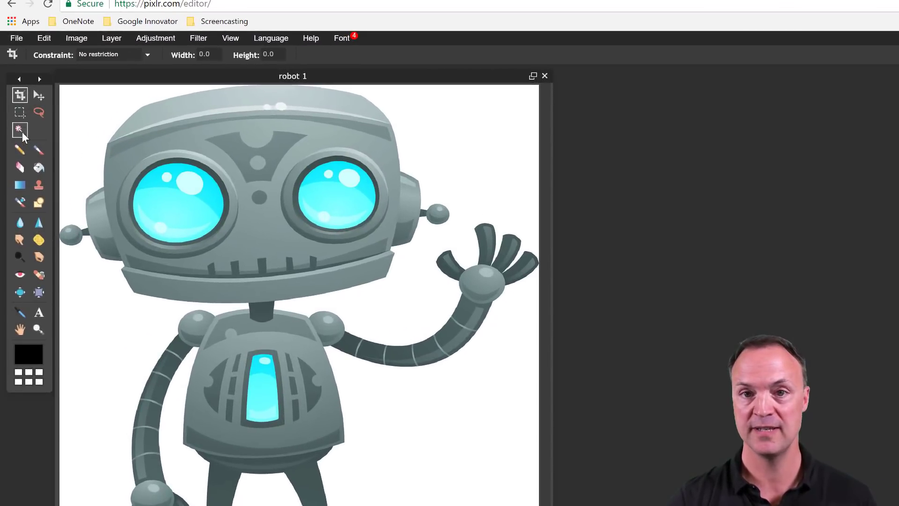
{"action": "left_click", "coordinate": [20, 134]}
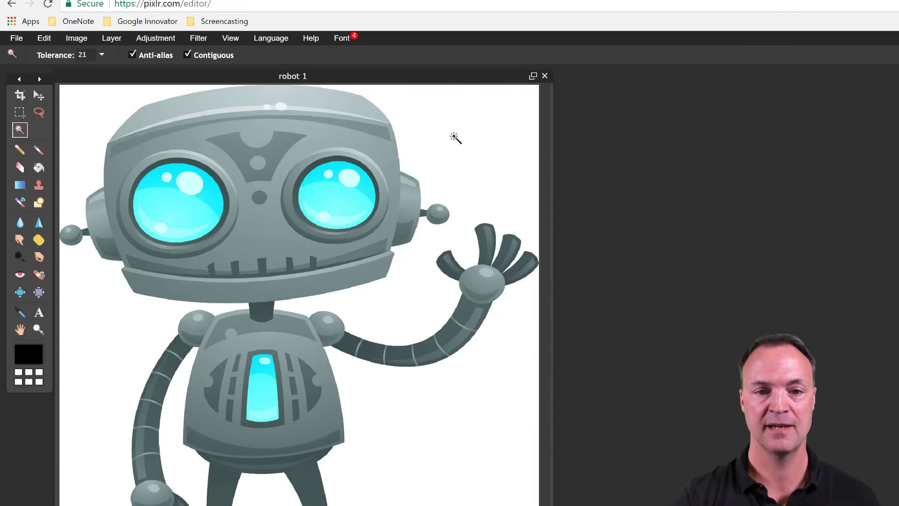
{"action": "left_click", "coordinate": [456, 138]}
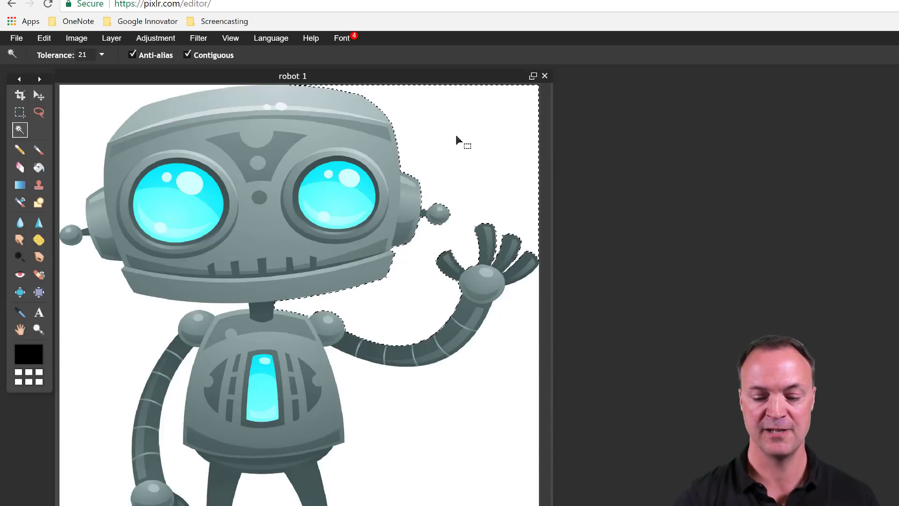
{"action": "key", "text": "Delete"}
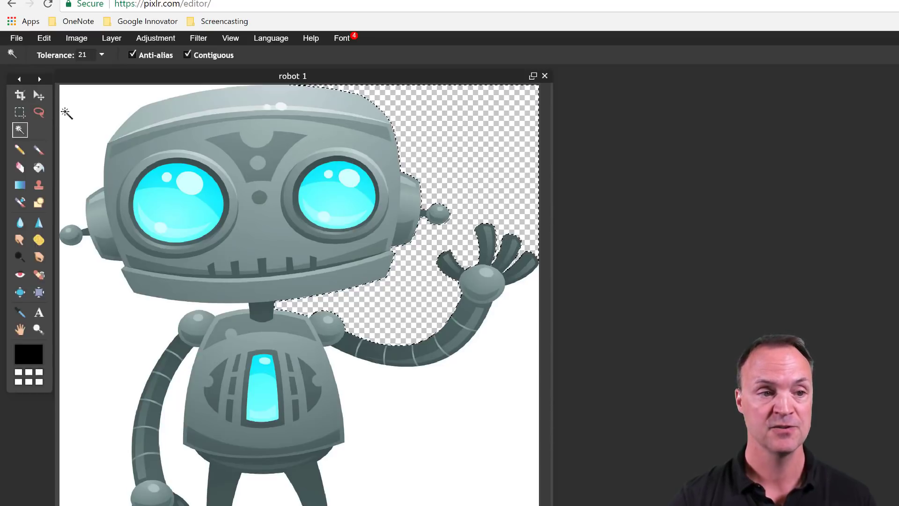
Delete the white areas at the top left and lower left of the robot.
{"action": "left_click", "coordinate": [79, 115]}
{"action": "key", "text": "Delete"}
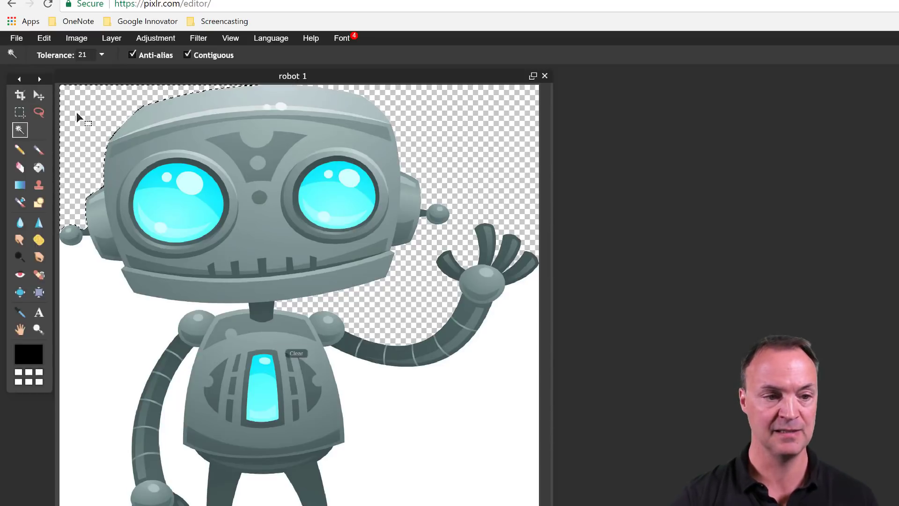
{"action": "left_click", "coordinate": [98, 331]}
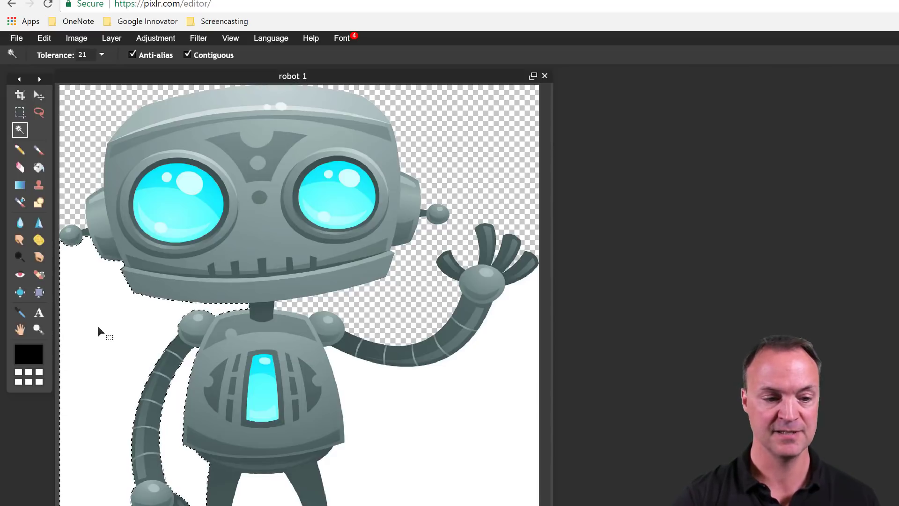
{"action": "key", "text": "Delete"}
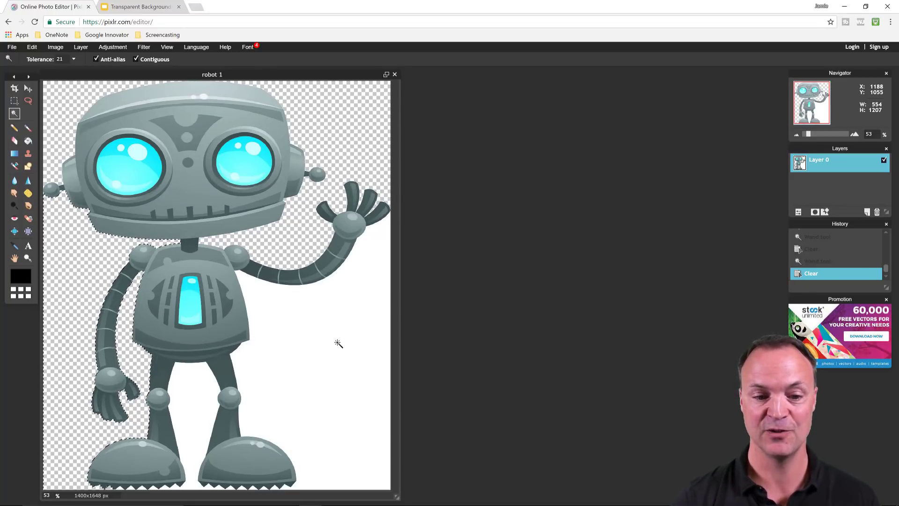
Clear the white background on the right side and between the robot's legs.
{"action": "left_click", "coordinate": [341, 340]}
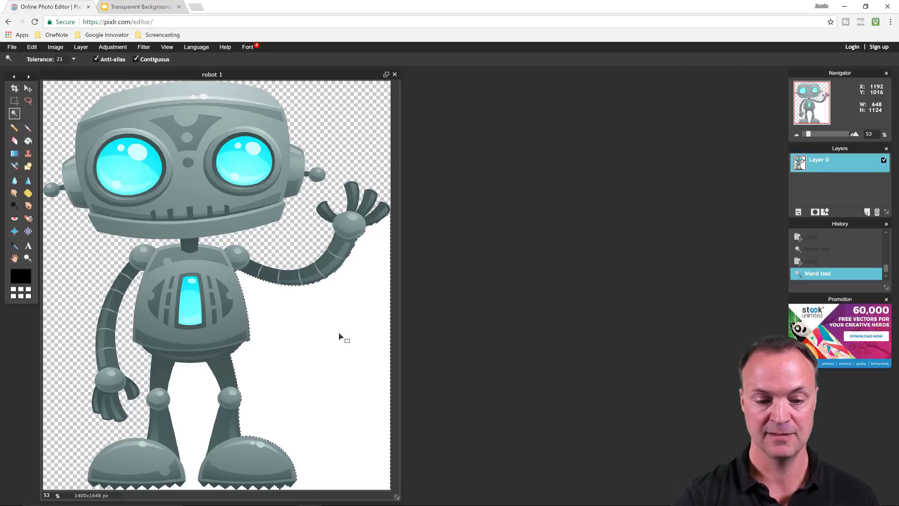
{"action": "key", "text": "Delete"}
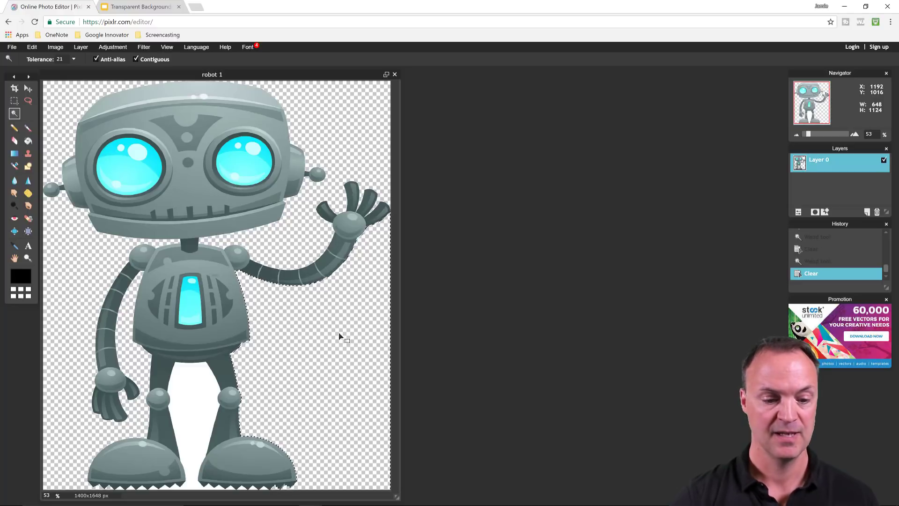
{"action": "left_click", "coordinate": [186, 414]}
{"action": "key", "text": "Delete"}
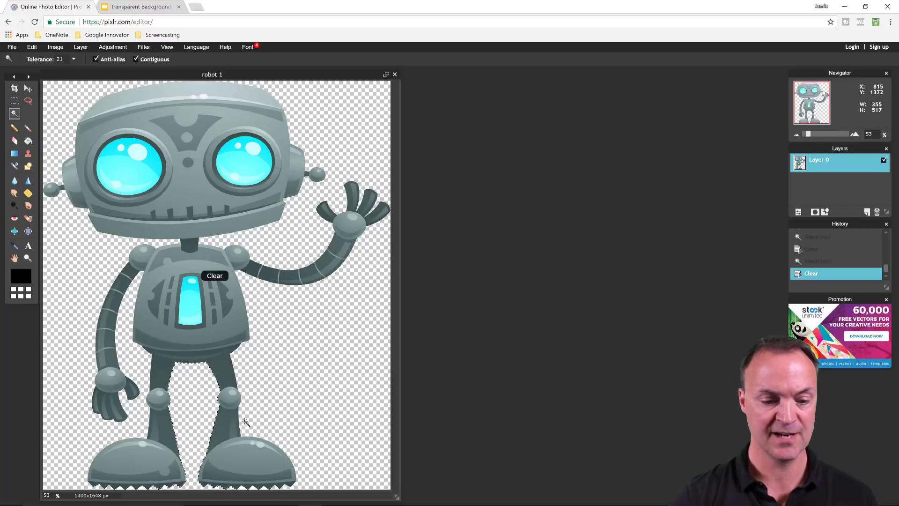
Clear the six small white gaps between the teeth under the robot's shoes.
{"action": "left_click", "coordinate": [244, 485]}
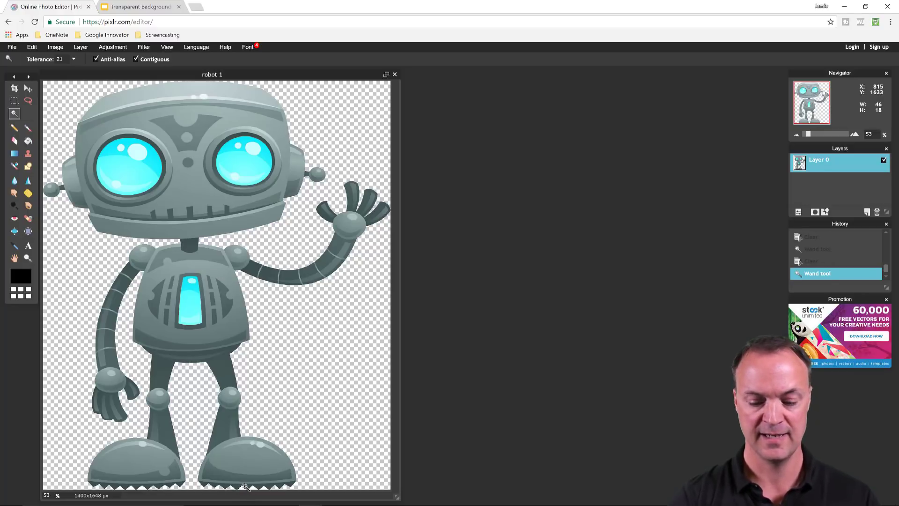
{"action": "key", "text": "Delete"}
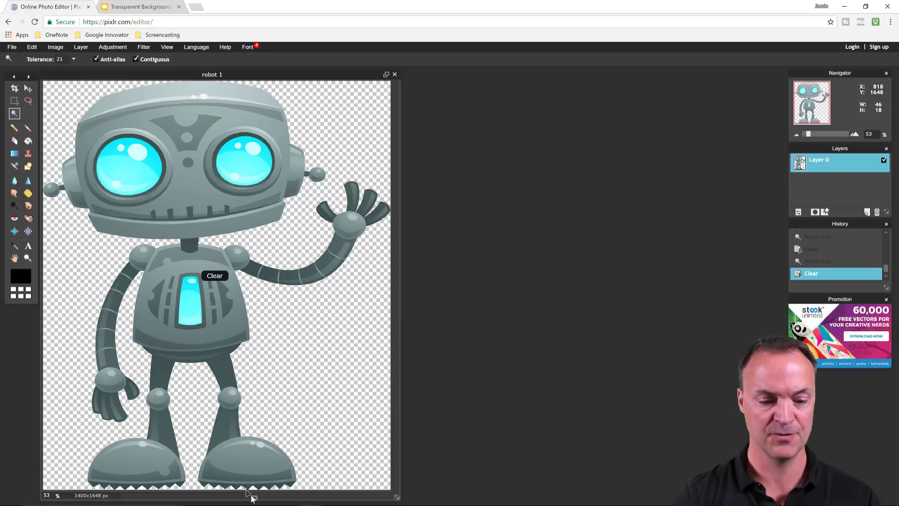
{"action": "left_click", "coordinate": [252, 489]}
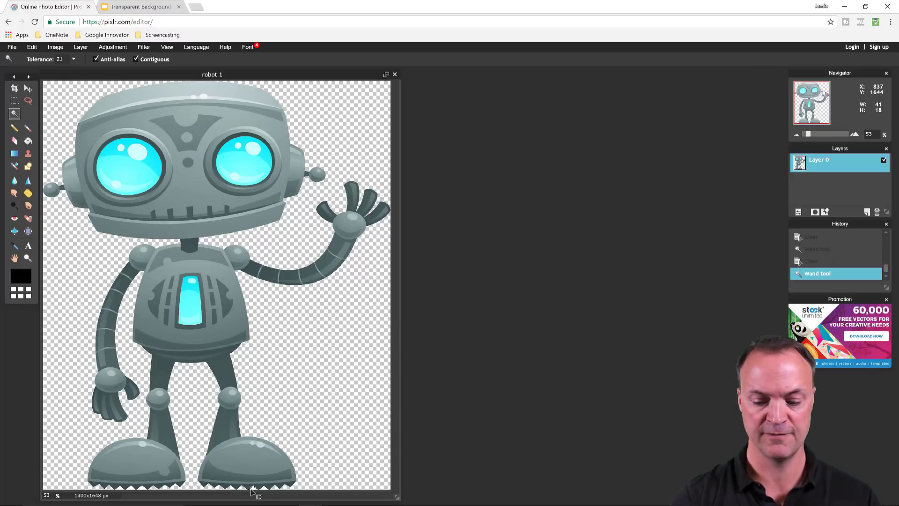
{"action": "key", "text": "Delete"}
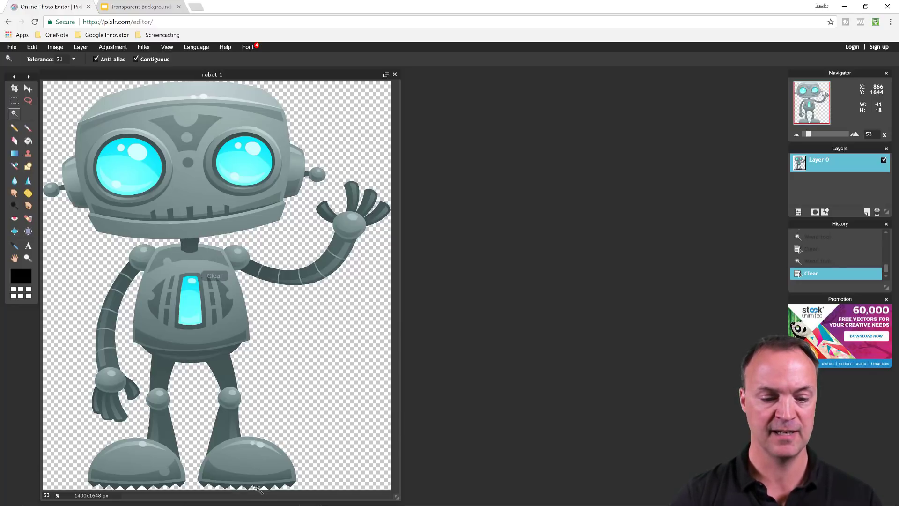
{"action": "left_click", "coordinate": [265, 489]}
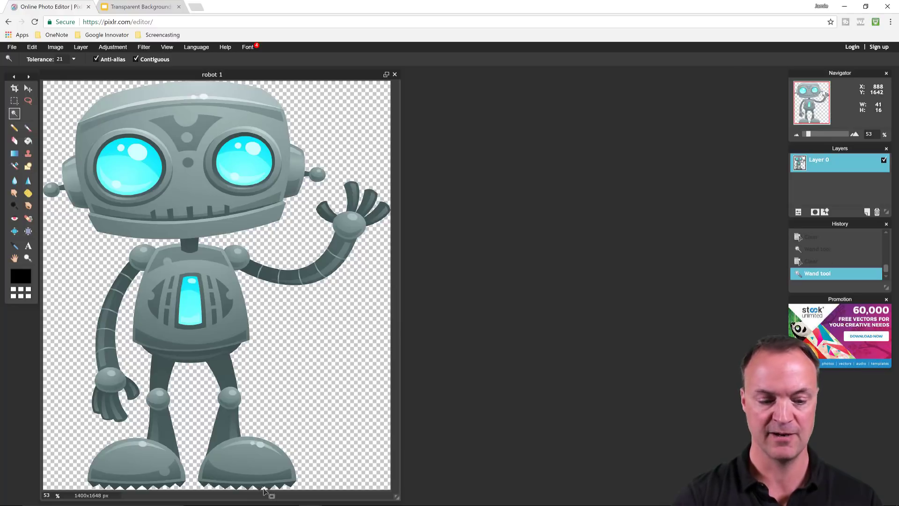
{"action": "key", "text": "Delete"}
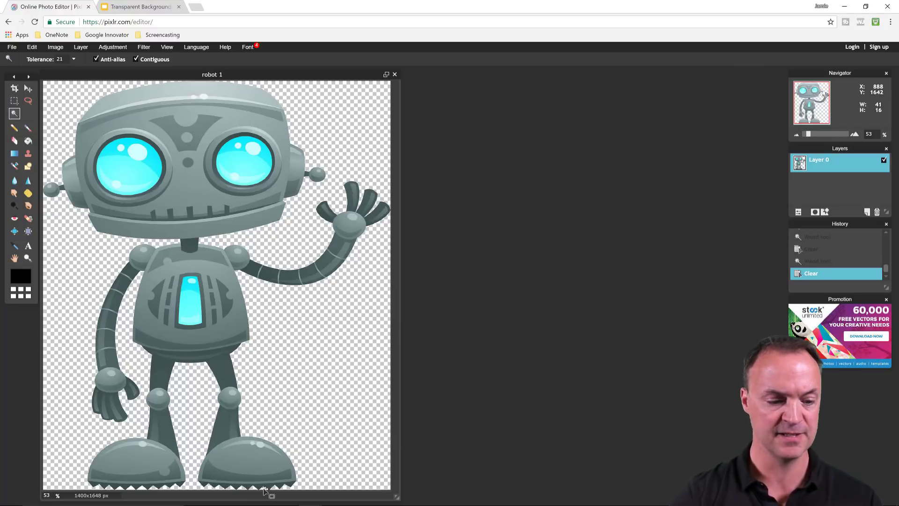
{"action": "left_click", "coordinate": [131, 488]}
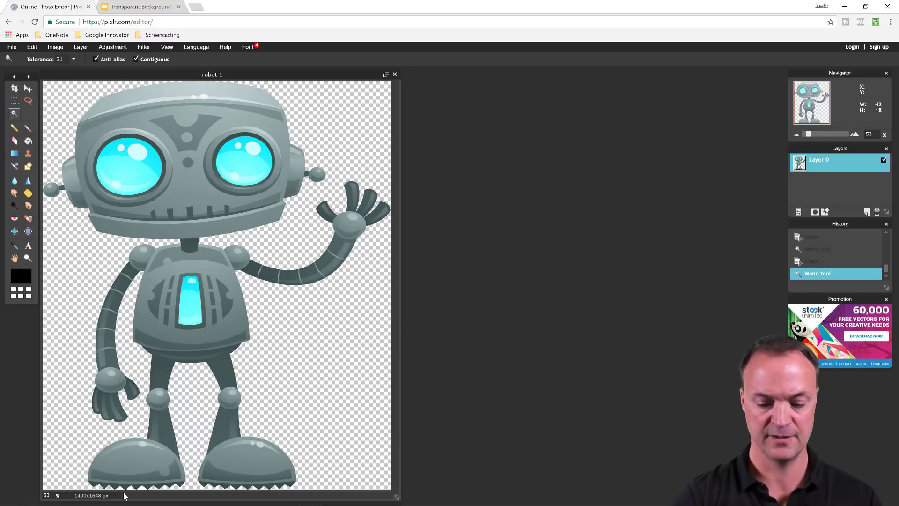
{"action": "key", "text": "Delete"}
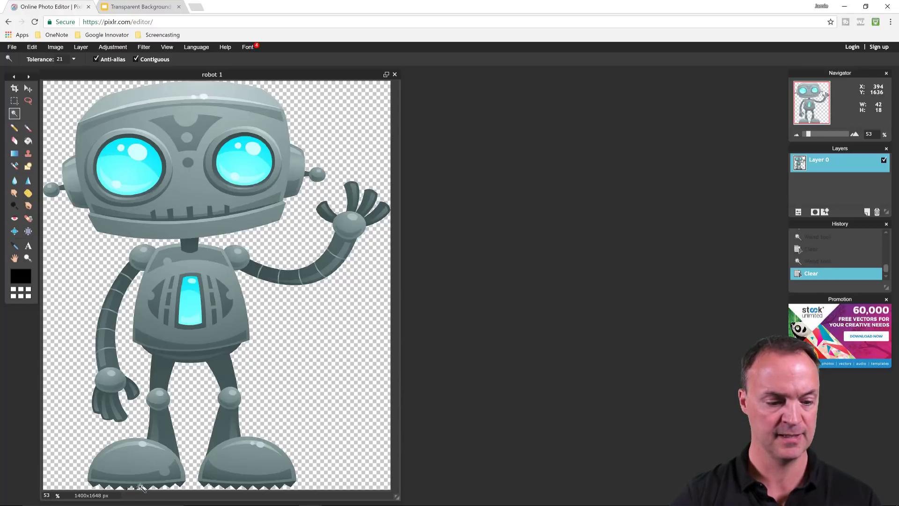
{"action": "left_click", "coordinate": [143, 490]}
{"action": "key", "text": "Delete"}
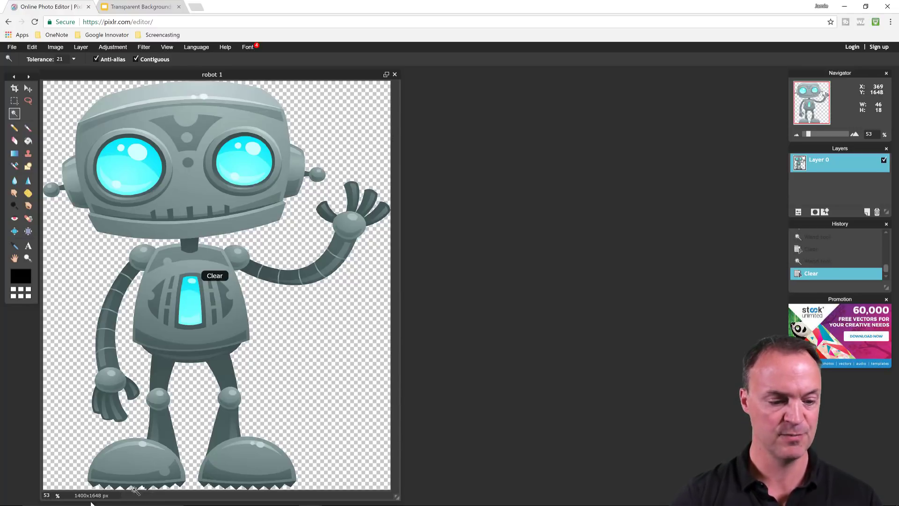
{"action": "left_click", "coordinate": [120, 490]}
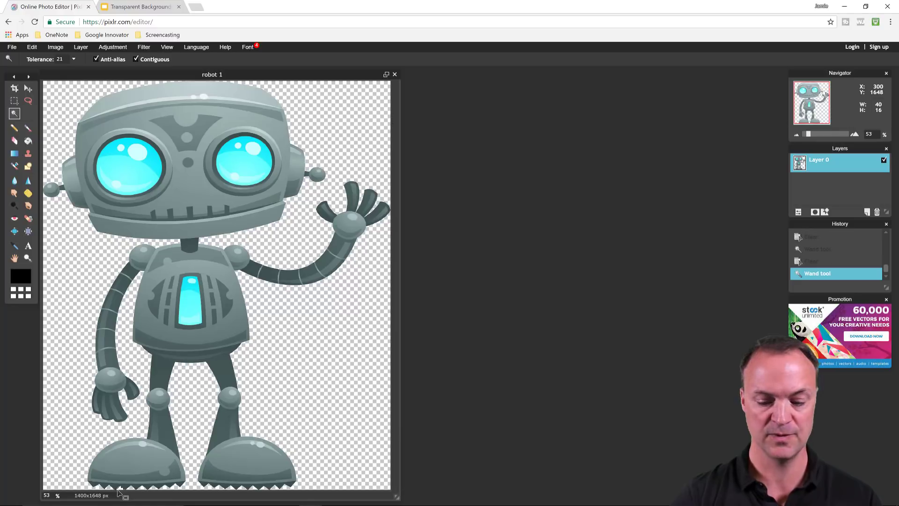
{"action": "key", "text": "Delete"}
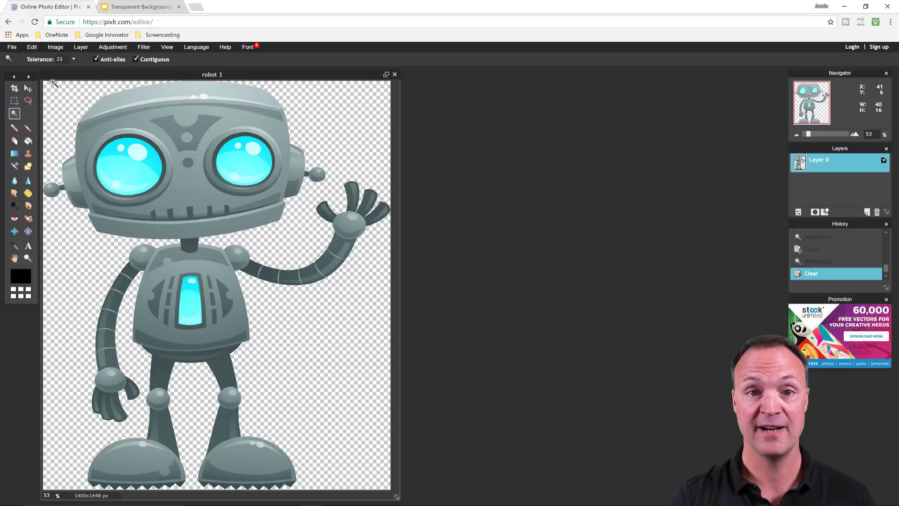
Save the image in PNG format as 'robot 1a' in the Desktop folder.
{"action": "left_click", "coordinate": [11, 47]}
{"action": "left_click", "coordinate": [16, 91]}
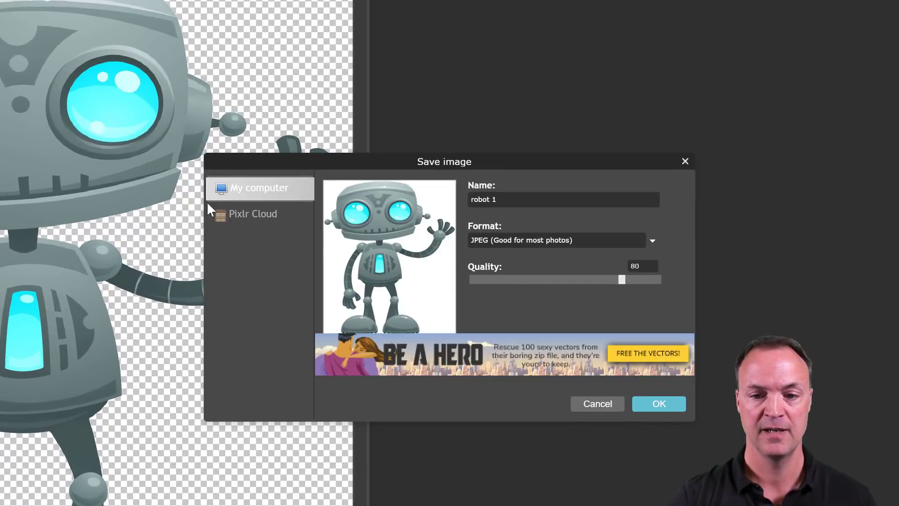
{"action": "left_click", "coordinate": [509, 241]}
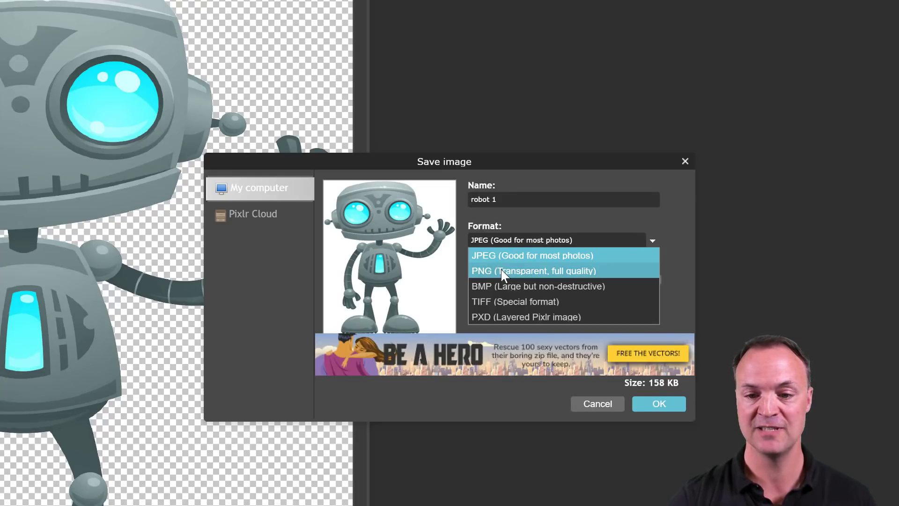
{"action": "left_click", "coordinate": [535, 272]}
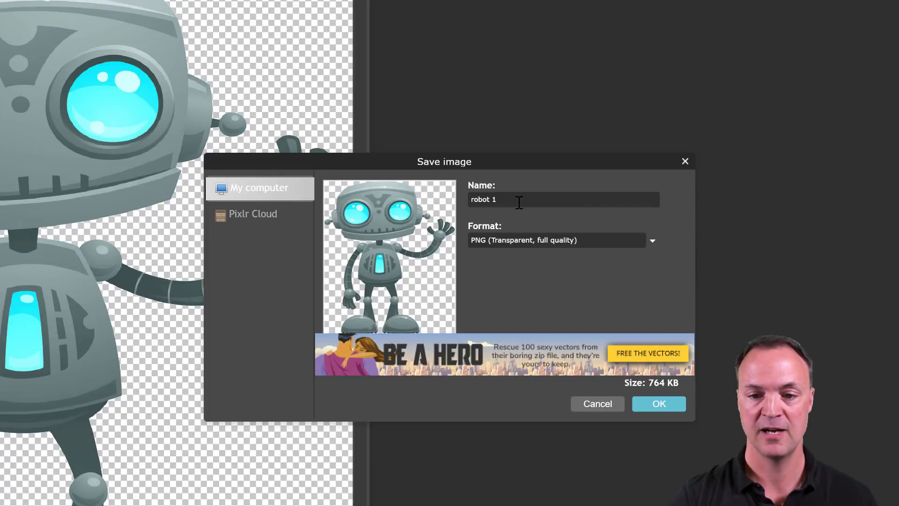
{"action": "type", "text": "a"}
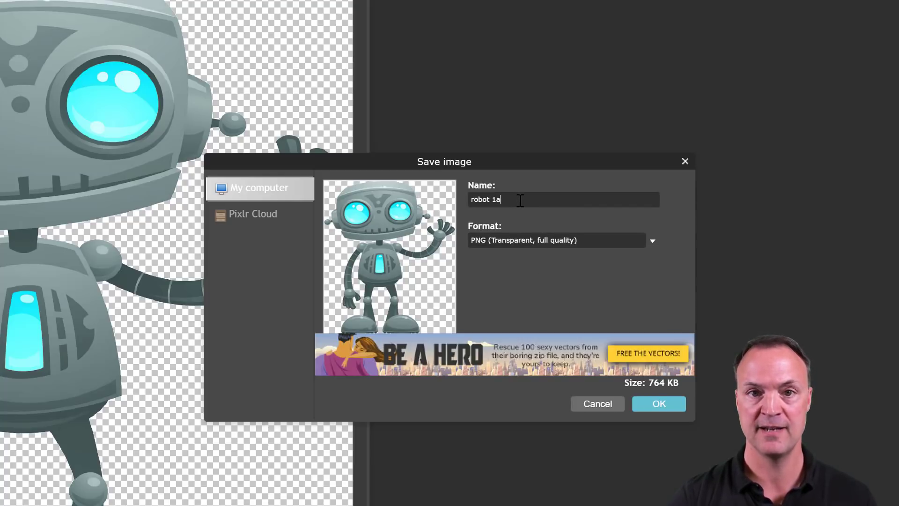
{"action": "left_click", "coordinate": [664, 408]}
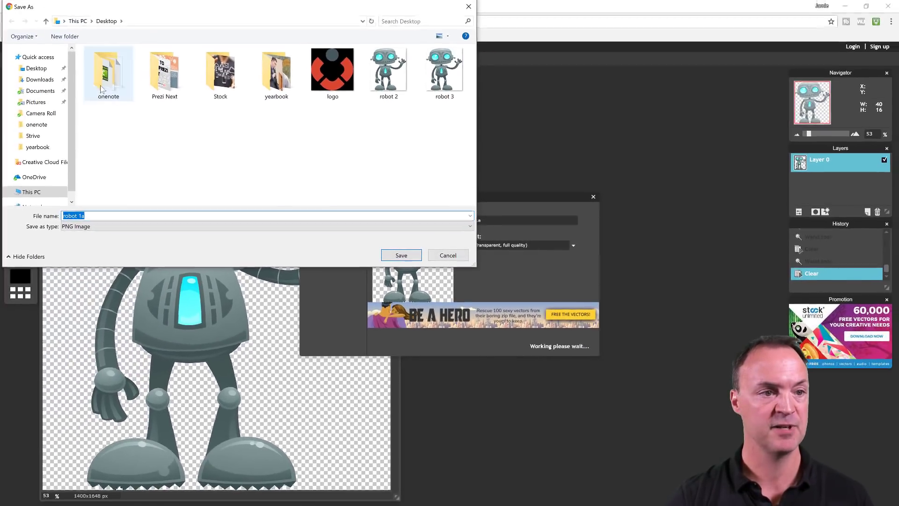
{"action": "left_click", "coordinate": [38, 68]}
{"action": "left_click", "coordinate": [401, 256]}
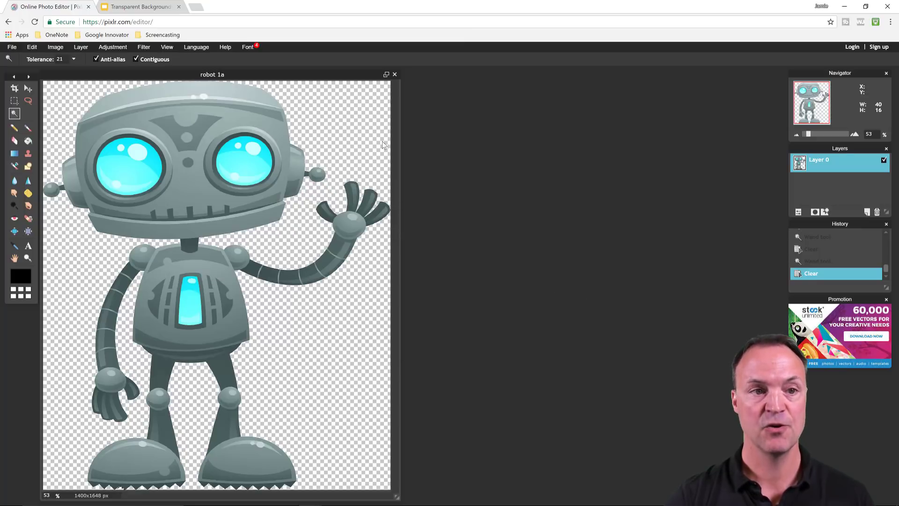
Upload the robot 1a image onto the red slide in Google Slides.
{"action": "left_click", "coordinate": [150, 7]}
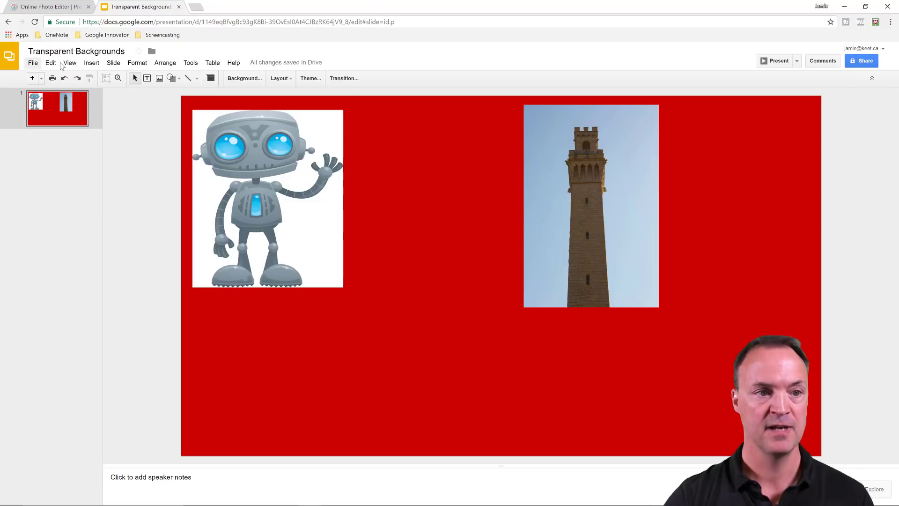
{"action": "left_click", "coordinate": [92, 63]}
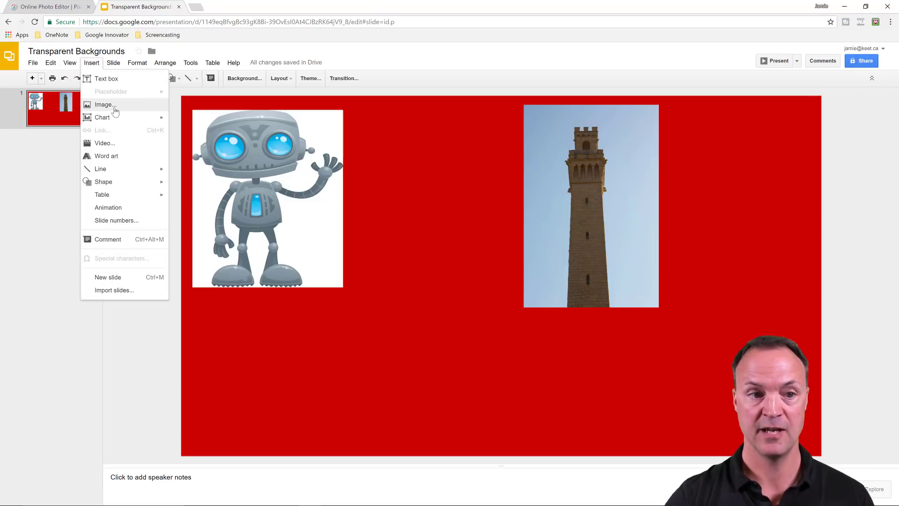
{"action": "left_click", "coordinate": [104, 104]}
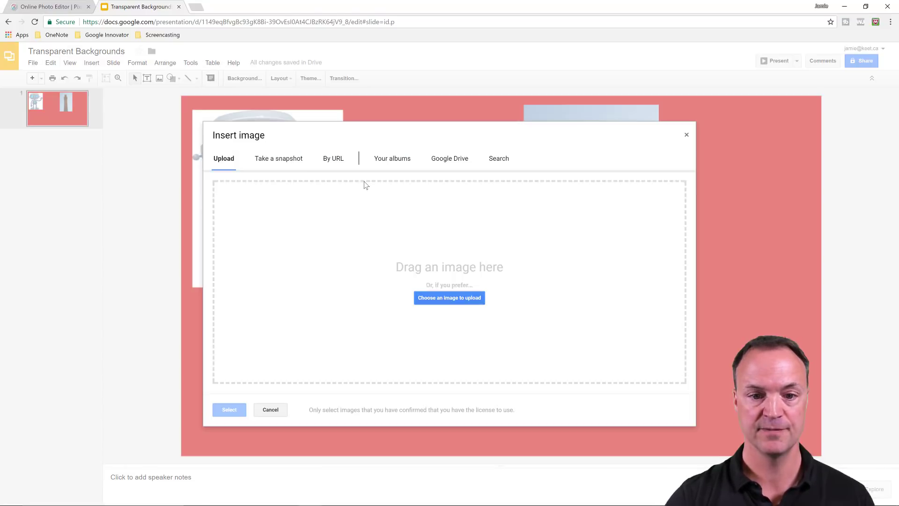
{"action": "left_click", "coordinate": [466, 303]}
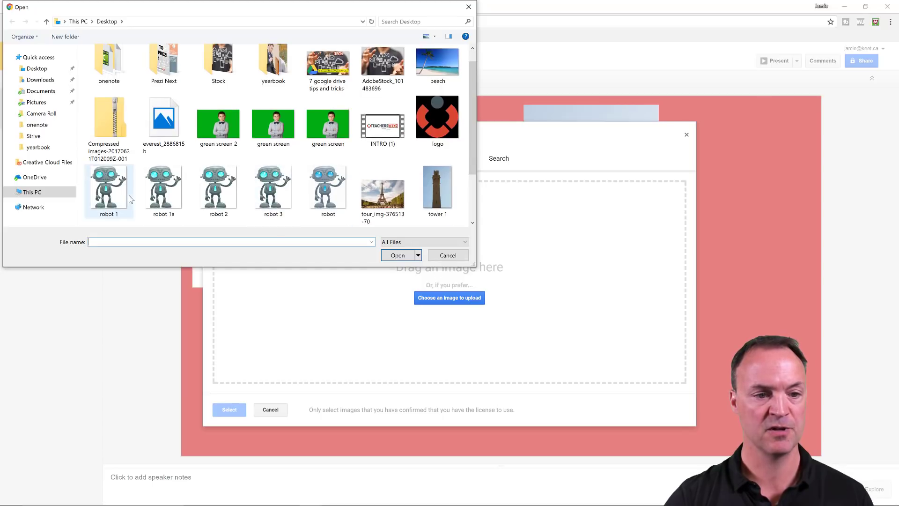
{"action": "left_click", "coordinate": [166, 194]}
{"action": "left_click", "coordinate": [398, 256]}
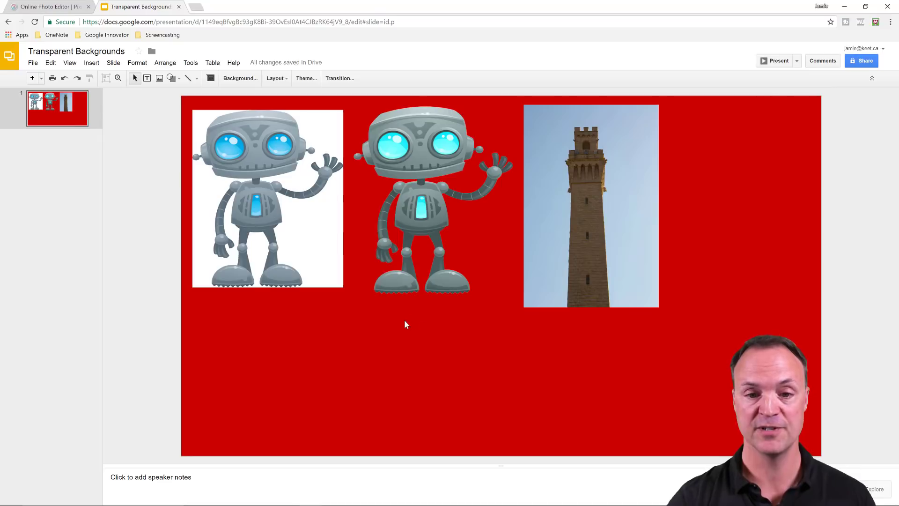
Align the new robot's top with the tower's top, then return to Pixlr.
{"action": "left_click", "coordinate": [401, 223]}
{"action": "left_click_drag", "start_coordinate": [400, 222], "coordinate": [401, 226]}
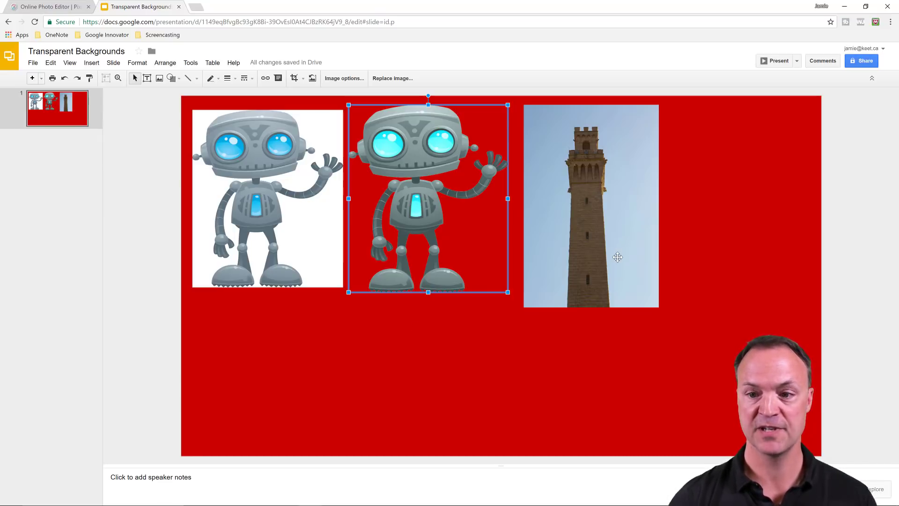
{"action": "left_click", "coordinate": [40, 7]}
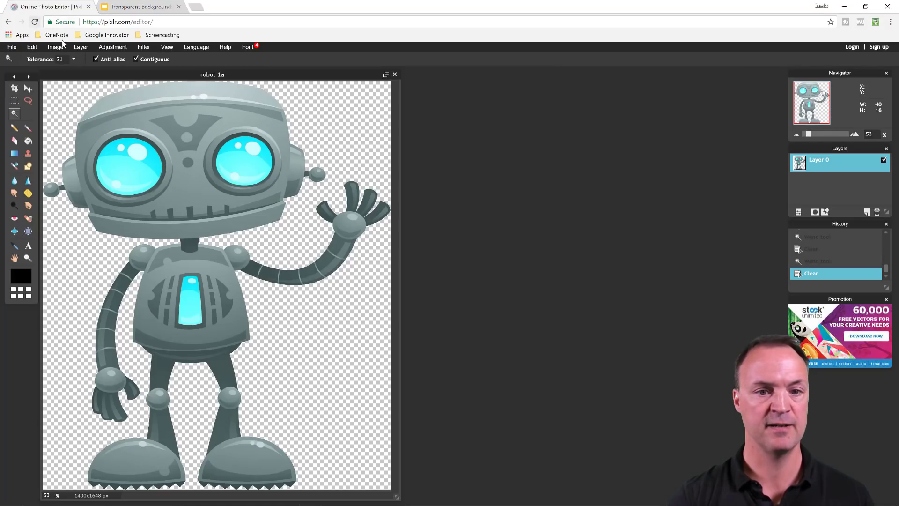
Close robot 1a without saving and open the tower 1 photo from the computer.
{"action": "left_click", "coordinate": [394, 74]}
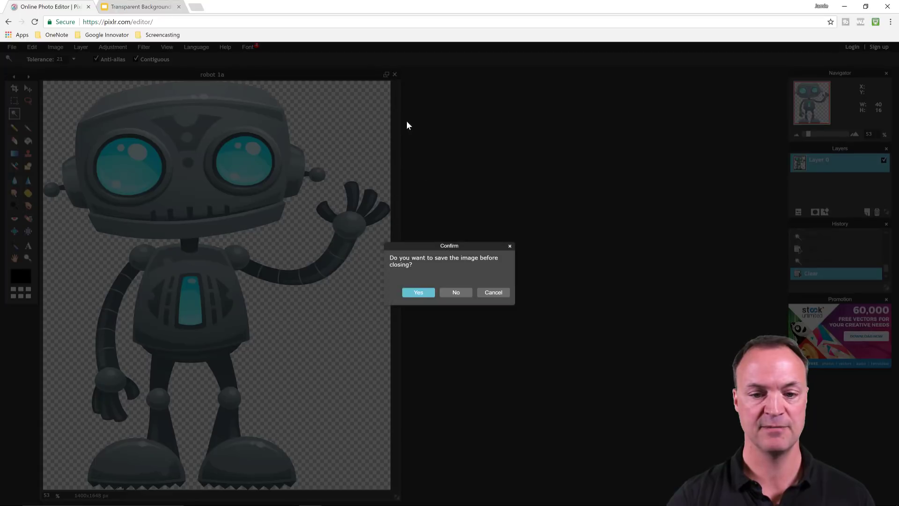
{"action": "left_click", "coordinate": [460, 290]}
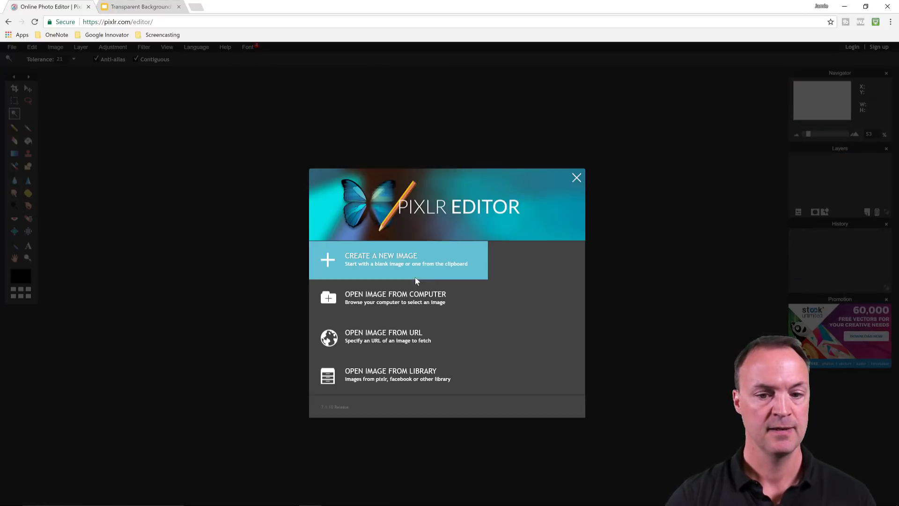
{"action": "left_click", "coordinate": [380, 294]}
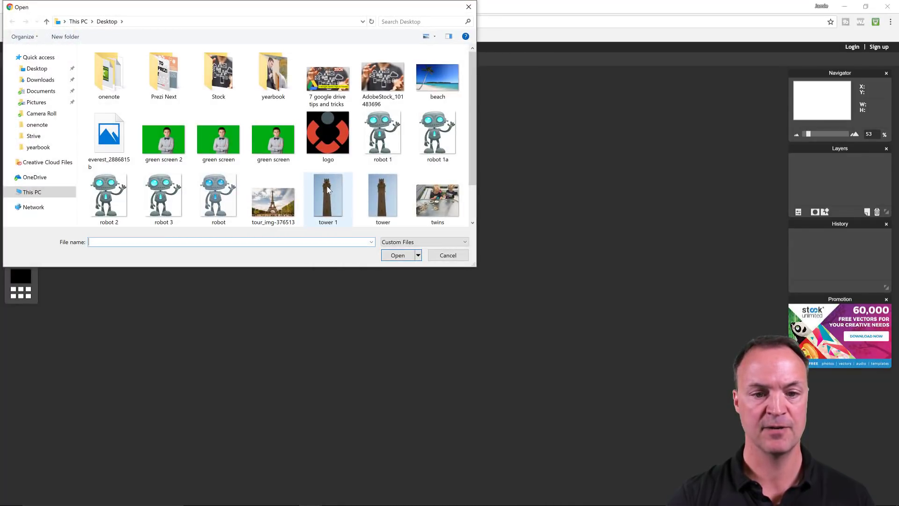
{"action": "double_click", "coordinate": [328, 190]}
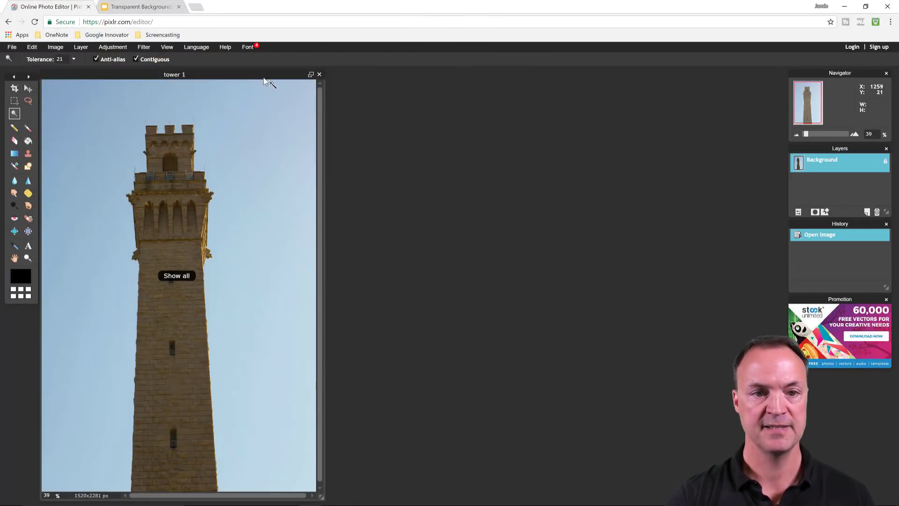
Select the sky with the Magic Wand, raise tolerance to 64 and reselect the sky.
{"action": "left_click_drag", "start_coordinate": [264, 79], "coordinate": [282, 74]}
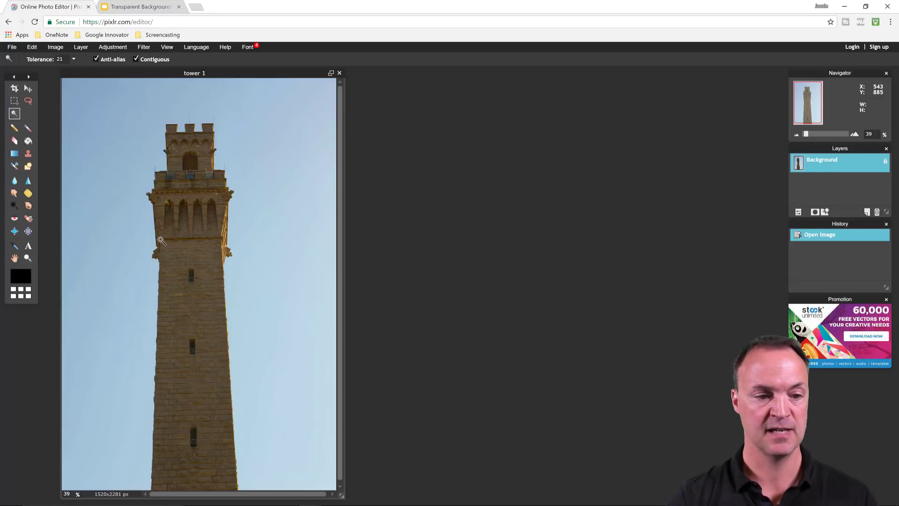
{"action": "left_click", "coordinate": [117, 318]}
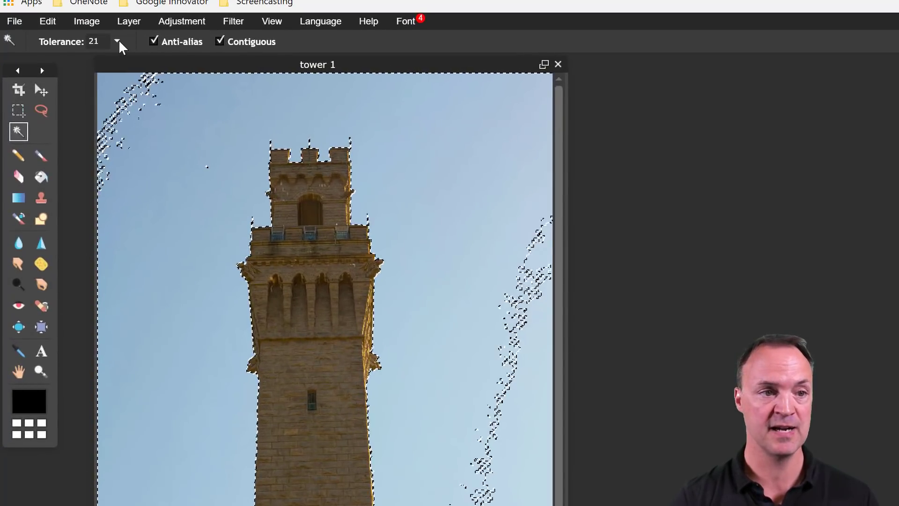
{"action": "left_click", "coordinate": [117, 41]}
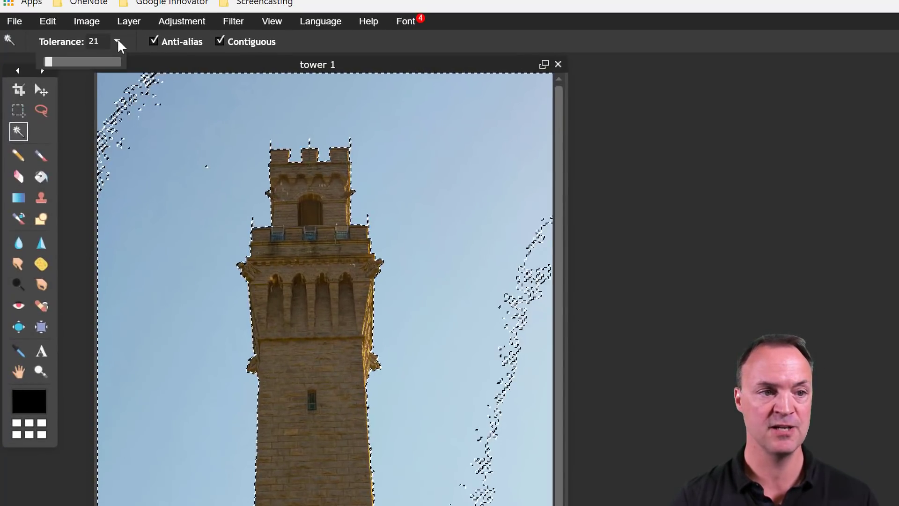
{"action": "left_click_drag", "start_coordinate": [59, 61], "coordinate": [71, 62]}
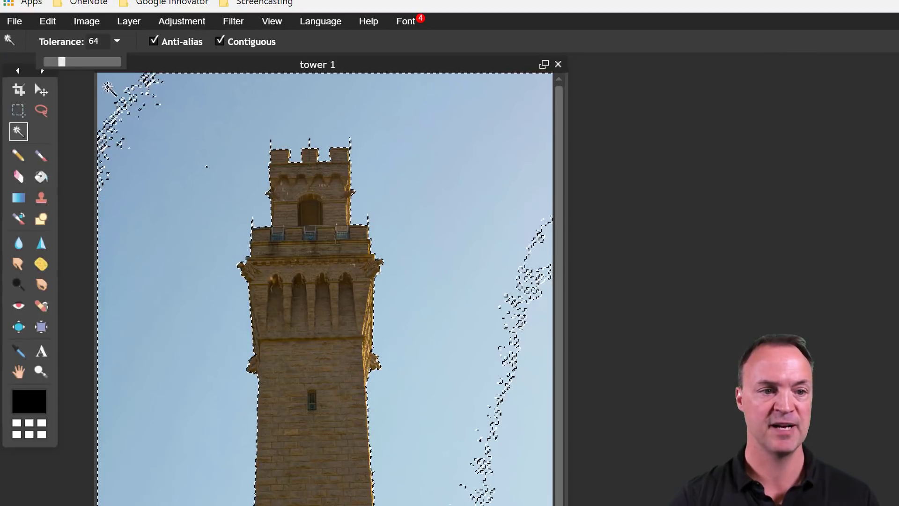
{"action": "left_click", "coordinate": [181, 164]}
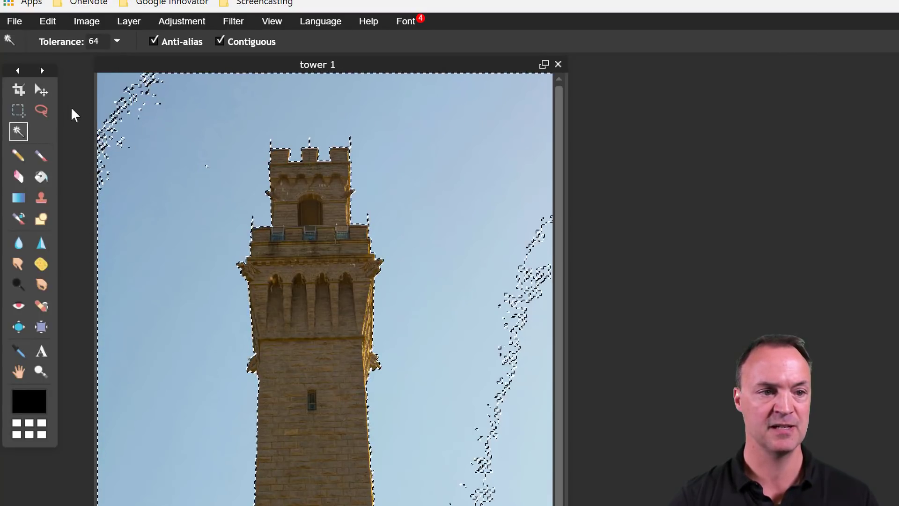
{"action": "left_click", "coordinate": [130, 100]}
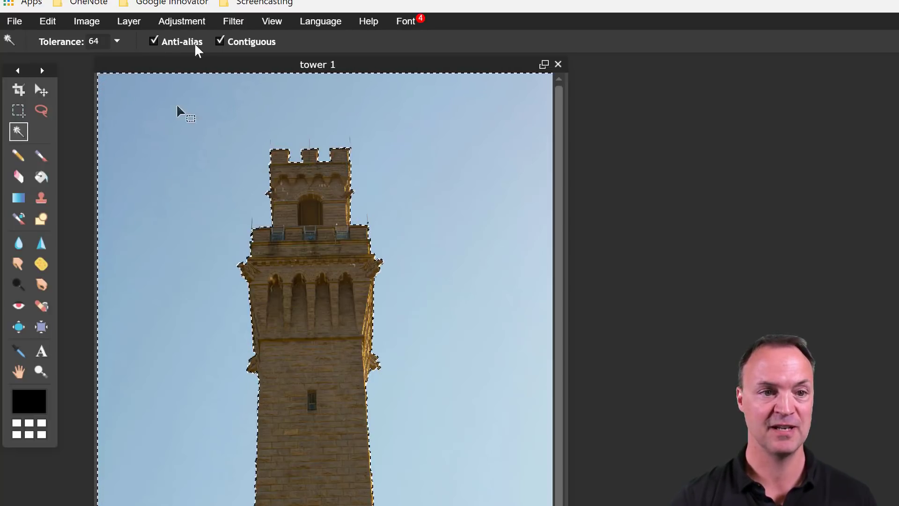
Lower the wand tolerance to 26 and deselect all.
{"action": "left_click", "coordinate": [117, 41]}
{"action": "left_click_drag", "start_coordinate": [62, 62], "coordinate": [51, 62]}
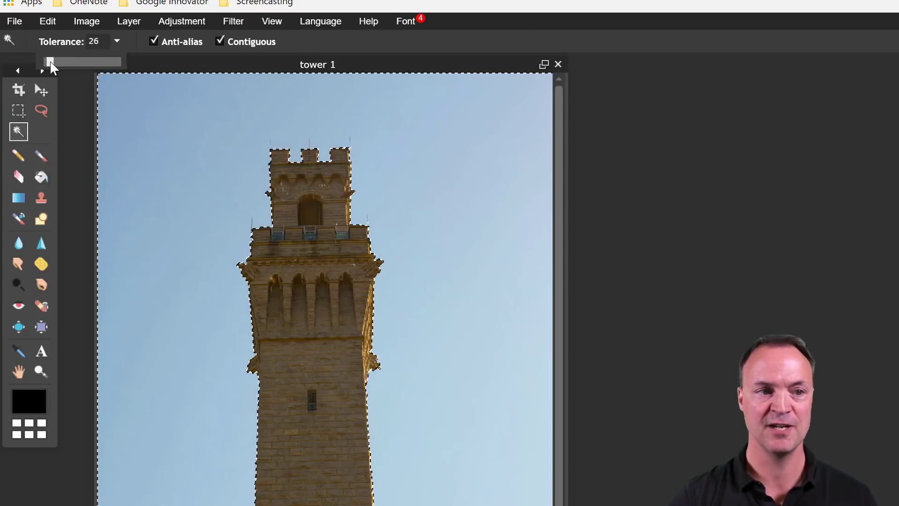
{"action": "left_click", "coordinate": [220, 154]}
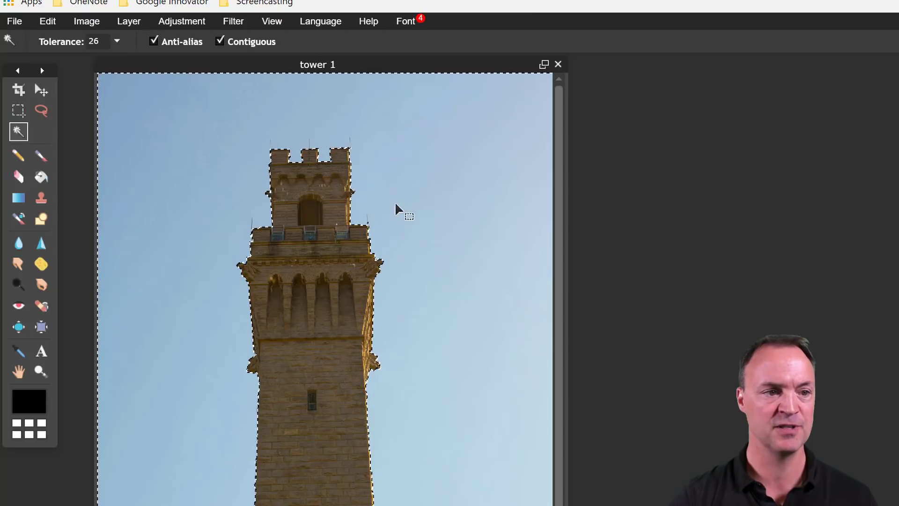
{"action": "left_click", "coordinate": [50, 21]}
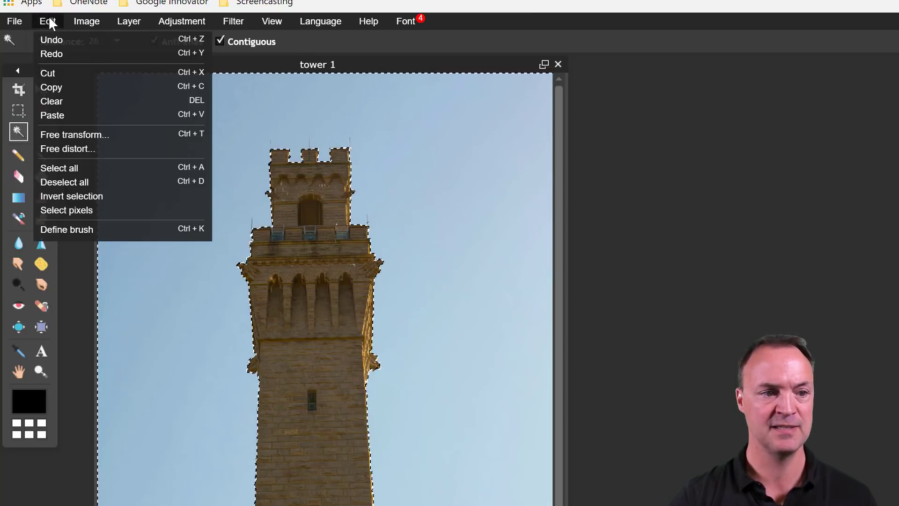
{"action": "left_click", "coordinate": [89, 182]}
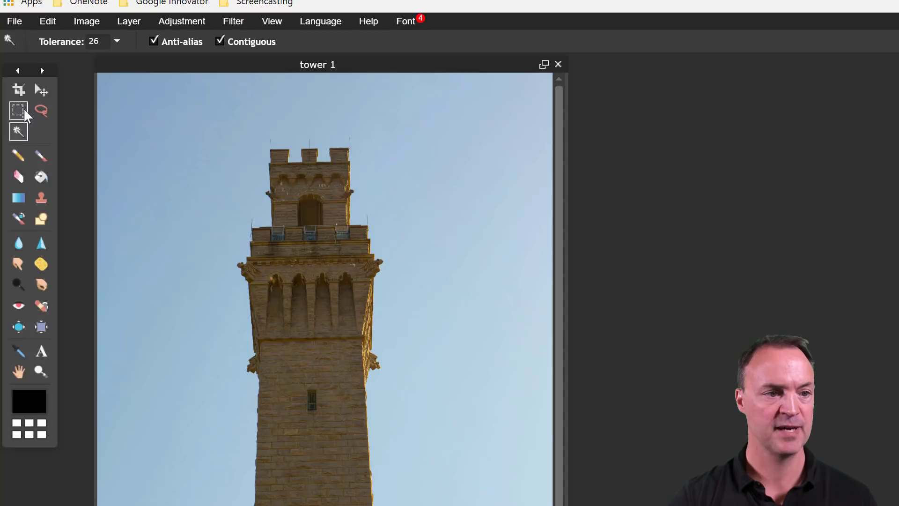
Raise the wand tolerance to 102, clear the selection and reselect the sky.
{"action": "left_click", "coordinate": [198, 274]}
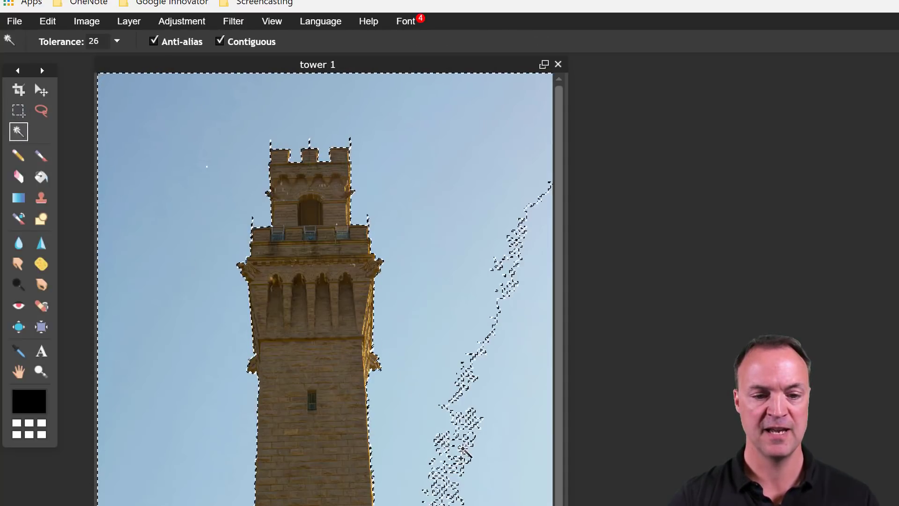
{"action": "left_click", "coordinate": [463, 454], "text": "shift"}
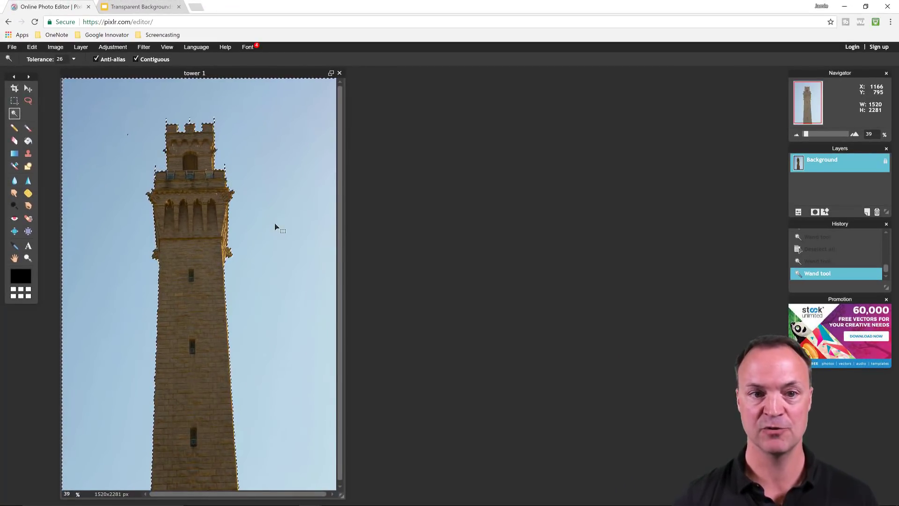
{"action": "left_click", "coordinate": [74, 58]}
{"action": "left_click_drag", "start_coordinate": [35, 71], "coordinate": [49, 75]}
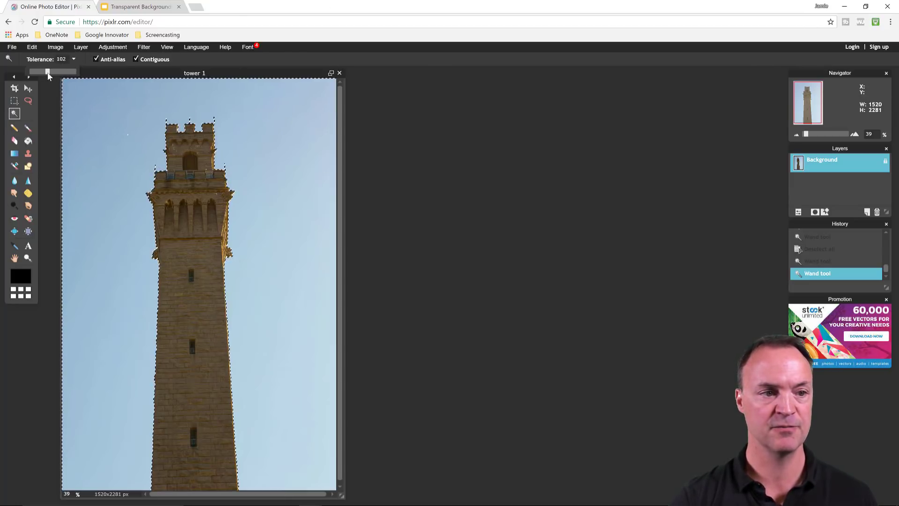
{"action": "left_click", "coordinate": [14, 101]}
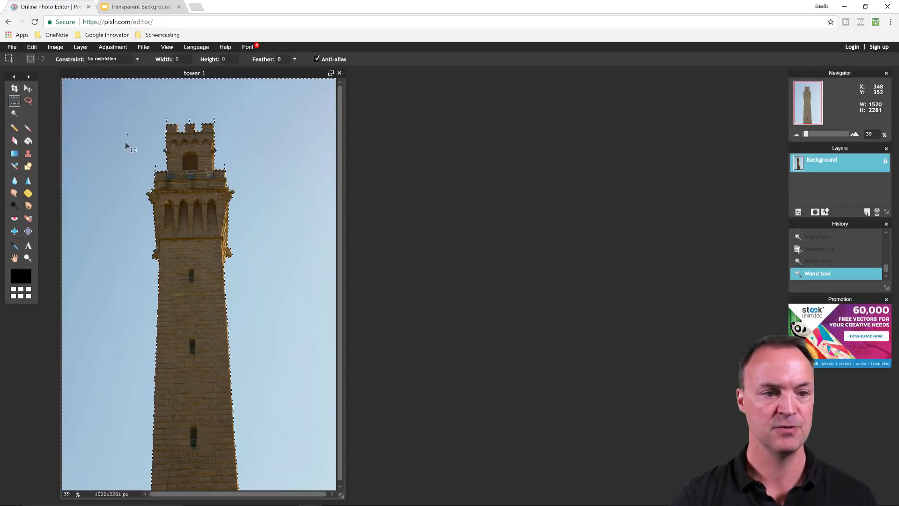
{"action": "left_click", "coordinate": [15, 113]}
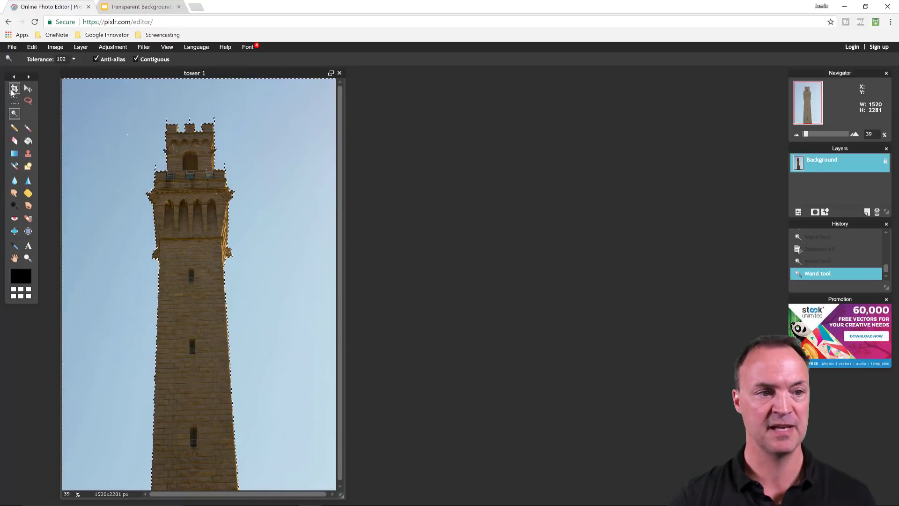
{"action": "left_click", "coordinate": [33, 46]}
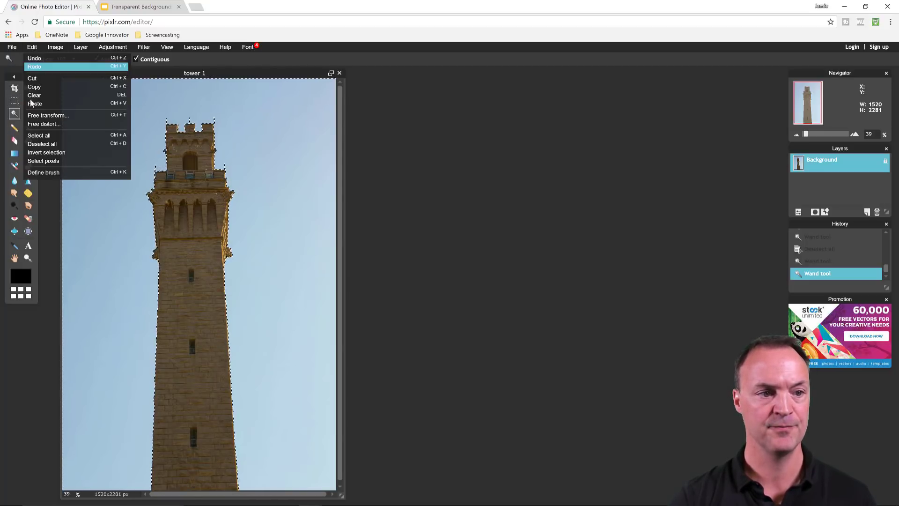
{"action": "left_click", "coordinate": [50, 144]}
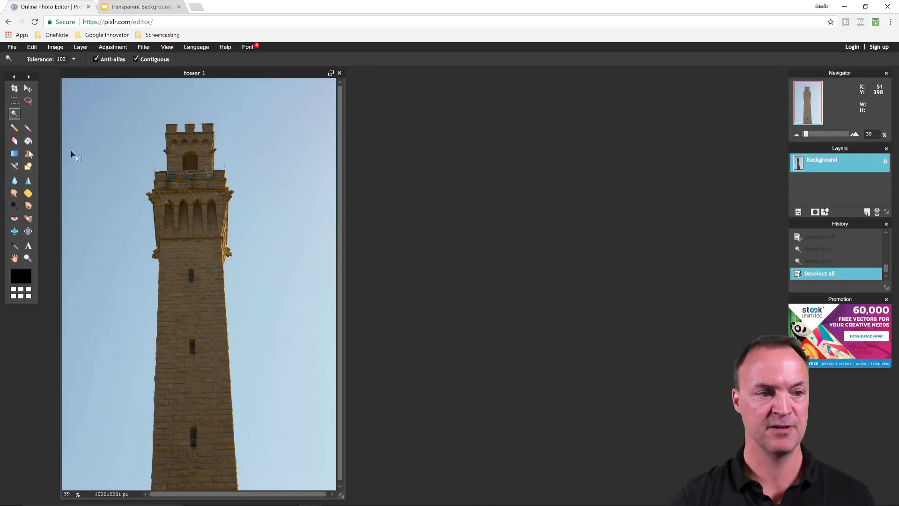
{"action": "left_click", "coordinate": [86, 127]}
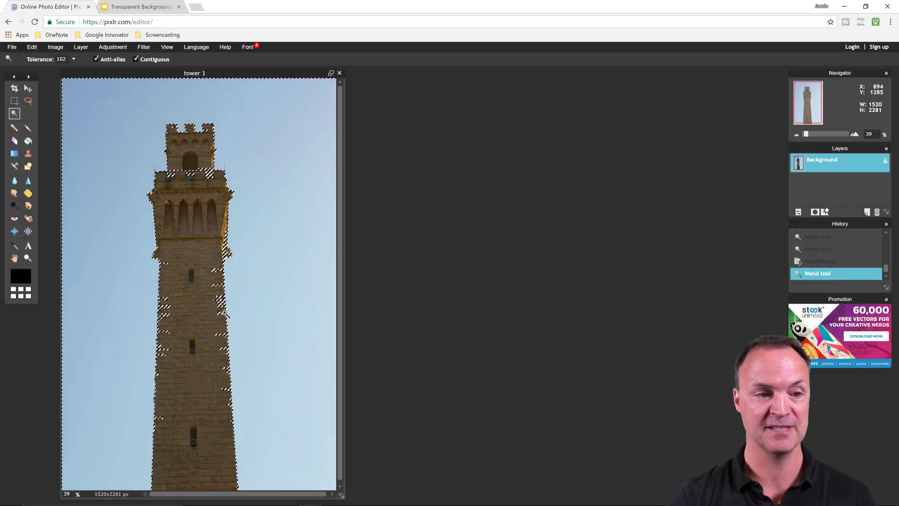
Lower the tolerance to 48, deselect, and select only the sky around the tower.
{"action": "left_click", "coordinate": [15, 101]}
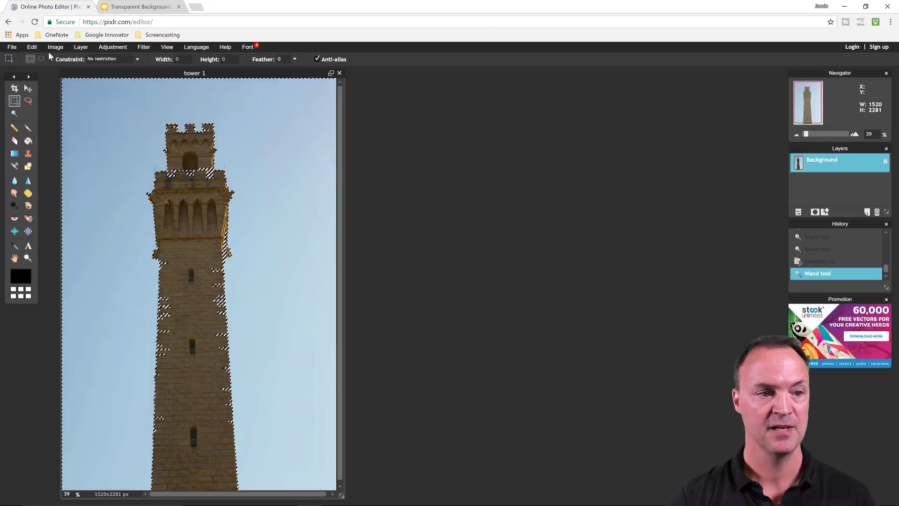
{"action": "left_click", "coordinate": [15, 113]}
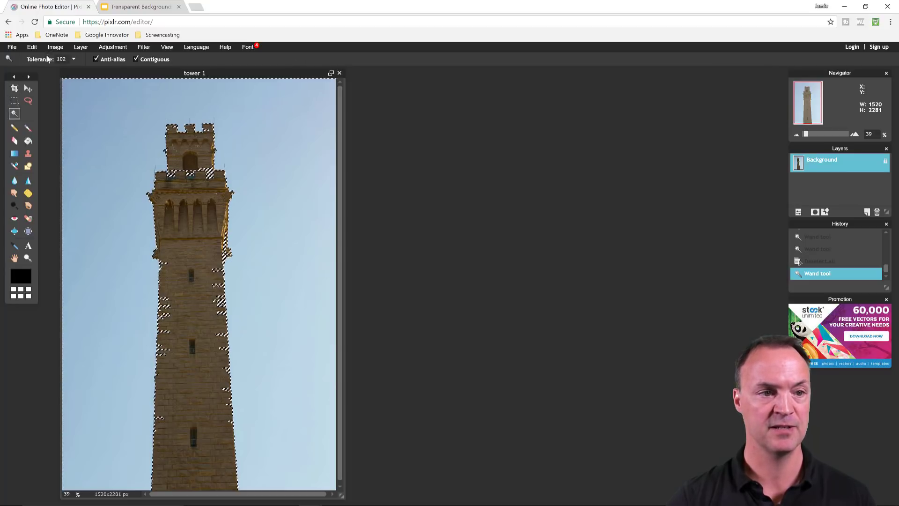
{"action": "left_click", "coordinate": [73, 59]}
{"action": "left_click_drag", "start_coordinate": [47, 73], "coordinate": [37, 73]}
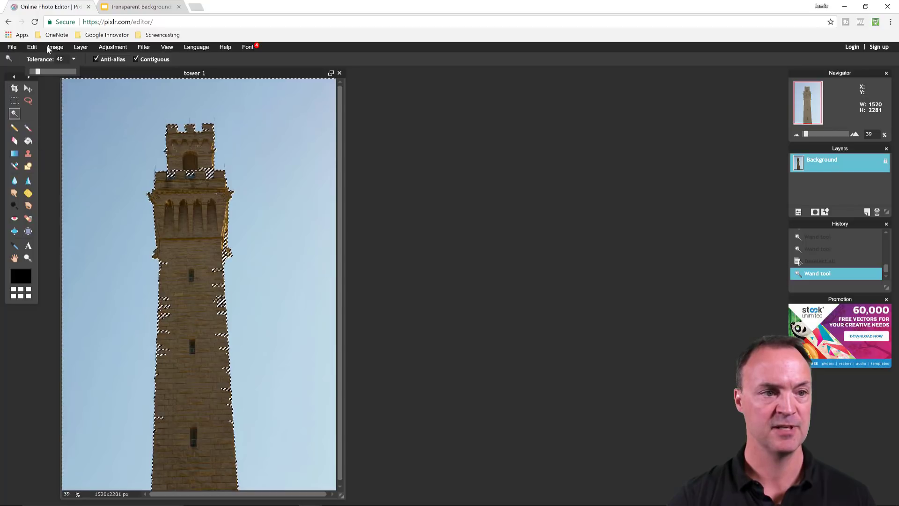
{"action": "left_click", "coordinate": [32, 47]}
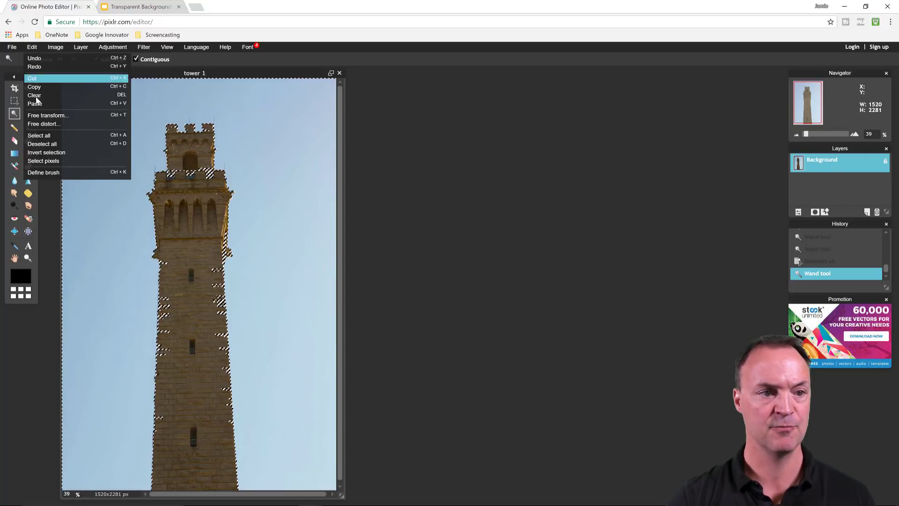
{"action": "left_click", "coordinate": [46, 144]}
{"action": "left_click", "coordinate": [120, 171]}
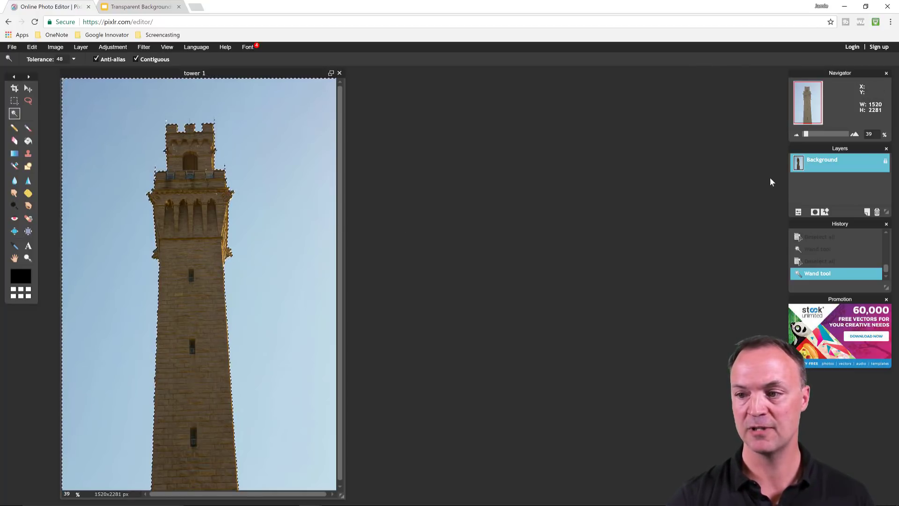
Unlock the layer, delete the sky, save as PNG 'tower 1a' on the Desktop, and return to the slides.
{"action": "double_click", "coordinate": [885, 161]}
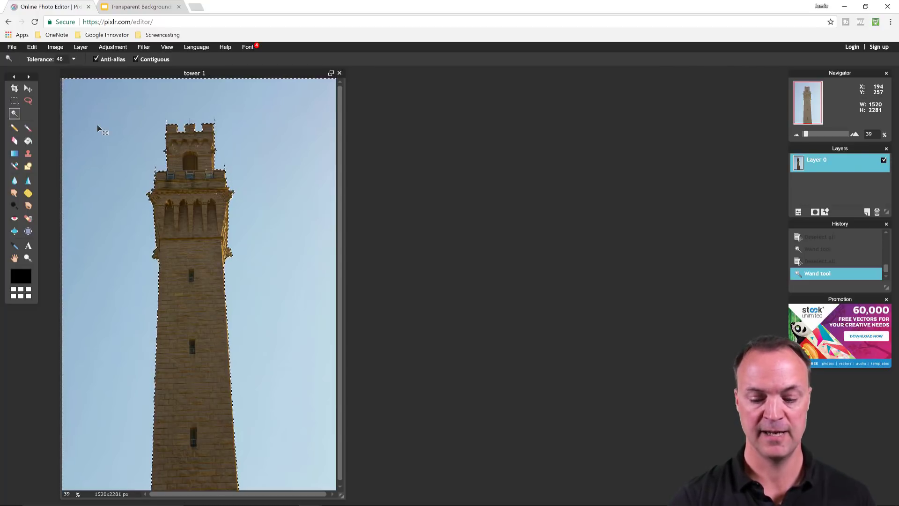
{"action": "key", "text": "Delete"}
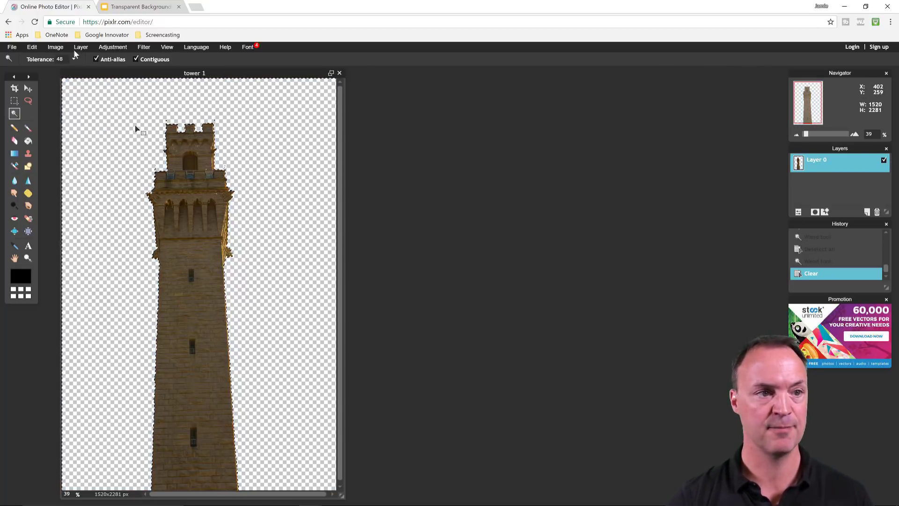
{"action": "left_click", "coordinate": [12, 47]}
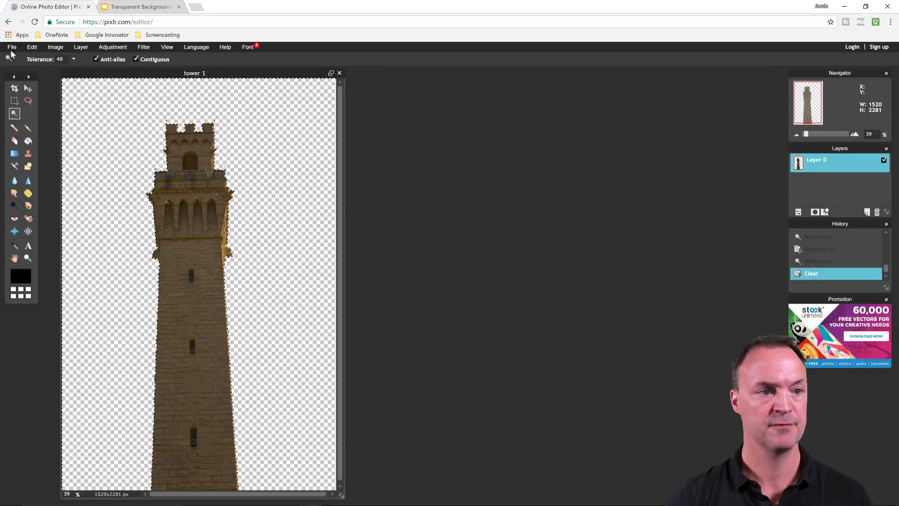
{"action": "left_click", "coordinate": [12, 47]}
{"action": "left_click", "coordinate": [21, 94]}
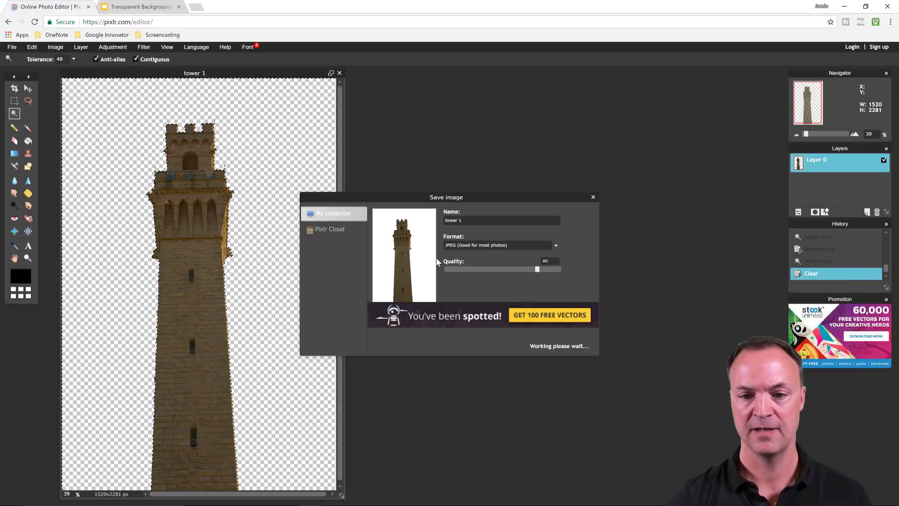
{"action": "left_click", "coordinate": [460, 245]}
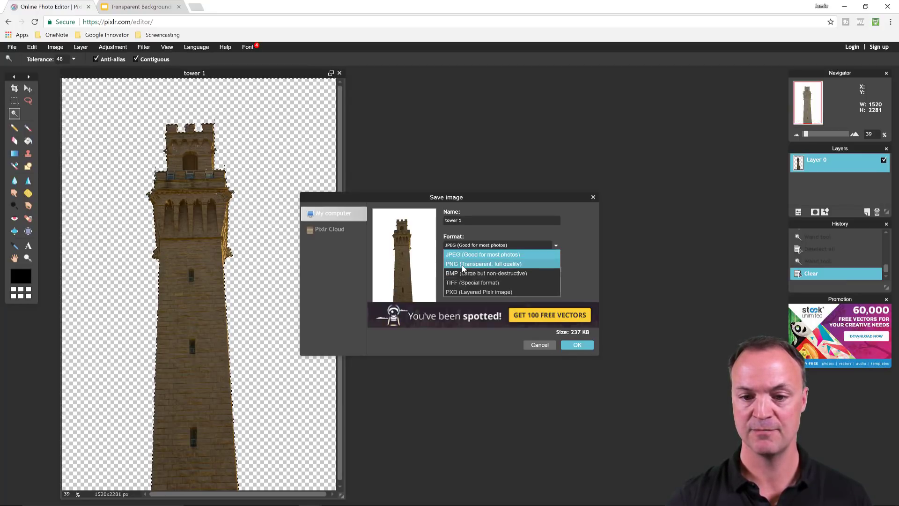
{"action": "left_click", "coordinate": [462, 265]}
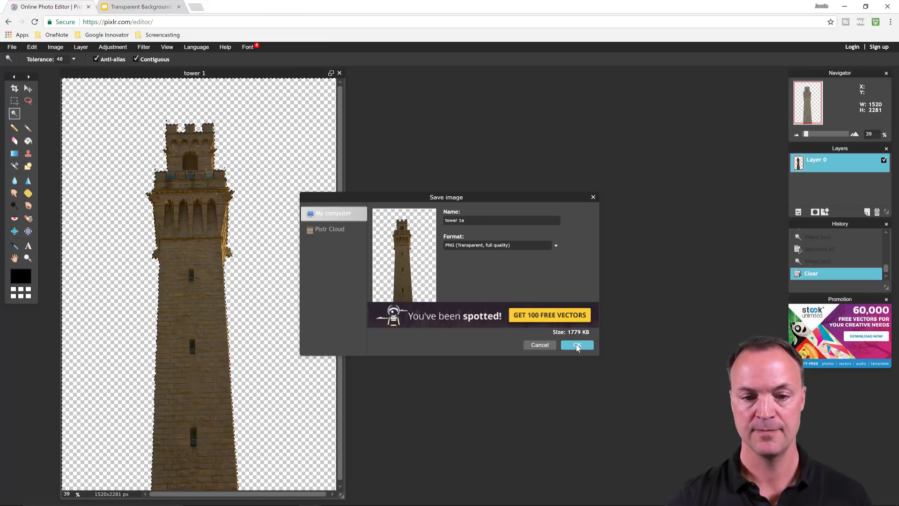
{"action": "left_click", "coordinate": [577, 345]}
{"action": "left_click", "coordinate": [37, 68]}
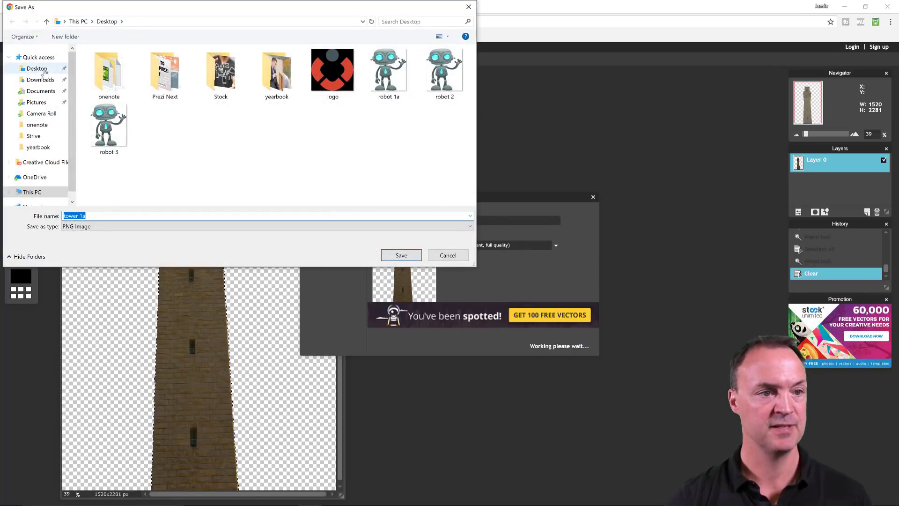
{"action": "left_click", "coordinate": [401, 256]}
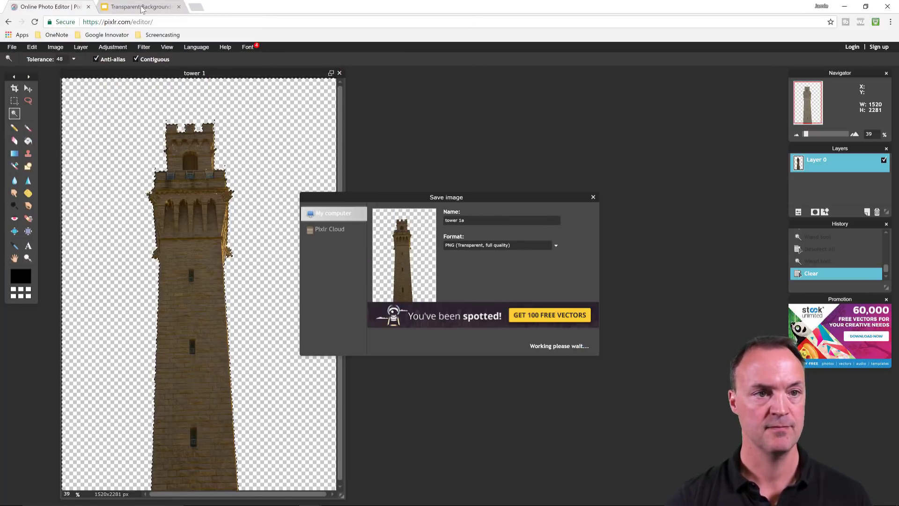
{"action": "left_click", "coordinate": [141, 7]}
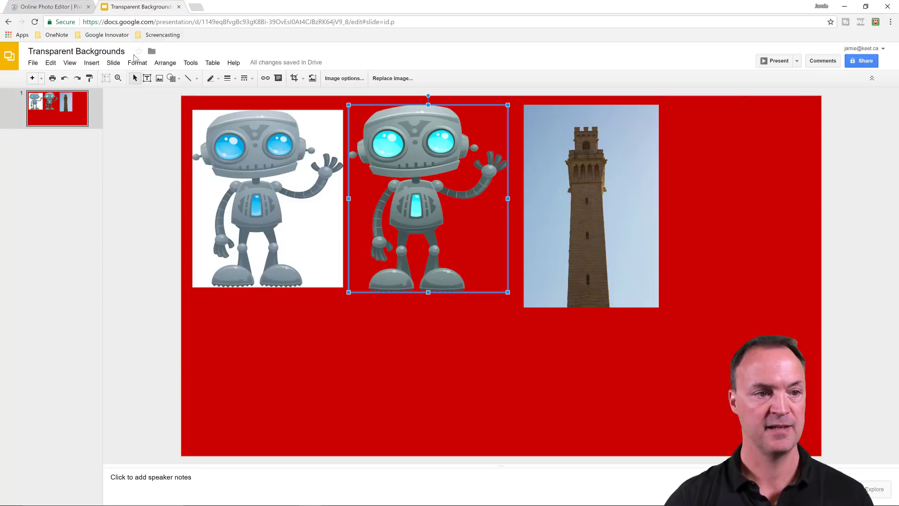
Upload the transparent tower 1a PNG from the computer onto the red slide's right side, then deselect it.
{"action": "left_click", "coordinate": [92, 64]}
{"action": "left_click", "coordinate": [105, 105]}
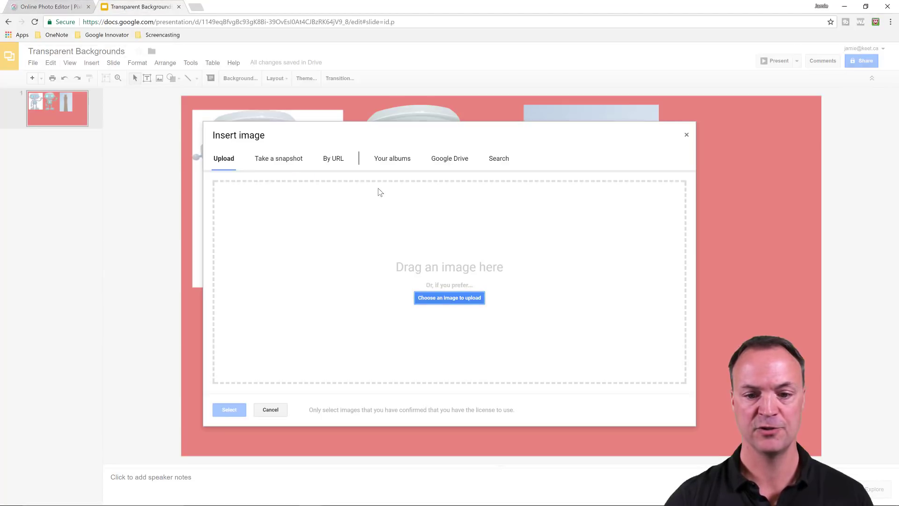
{"action": "left_click", "coordinate": [471, 302]}
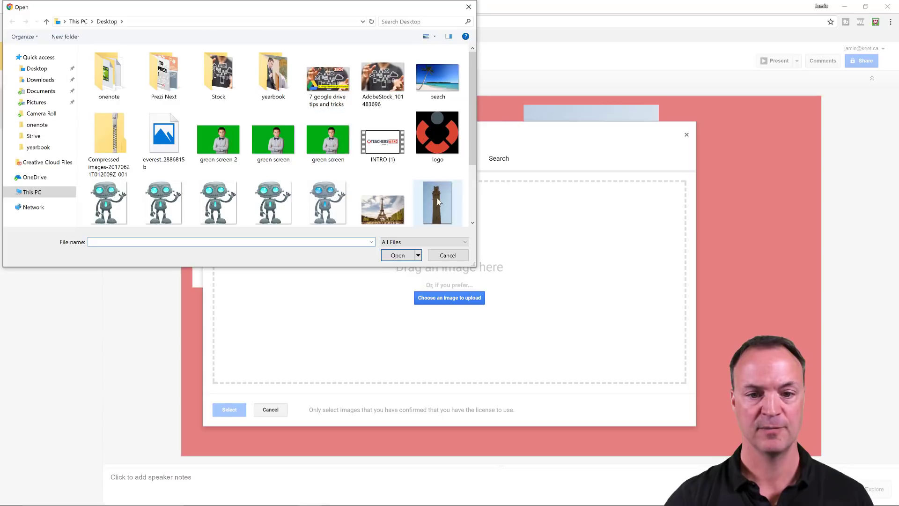
{"action": "scroll", "coordinate": [136, 189], "scroll_direction": "down", "scroll_amount": 3}
{"action": "double_click", "coordinate": [131, 187]}
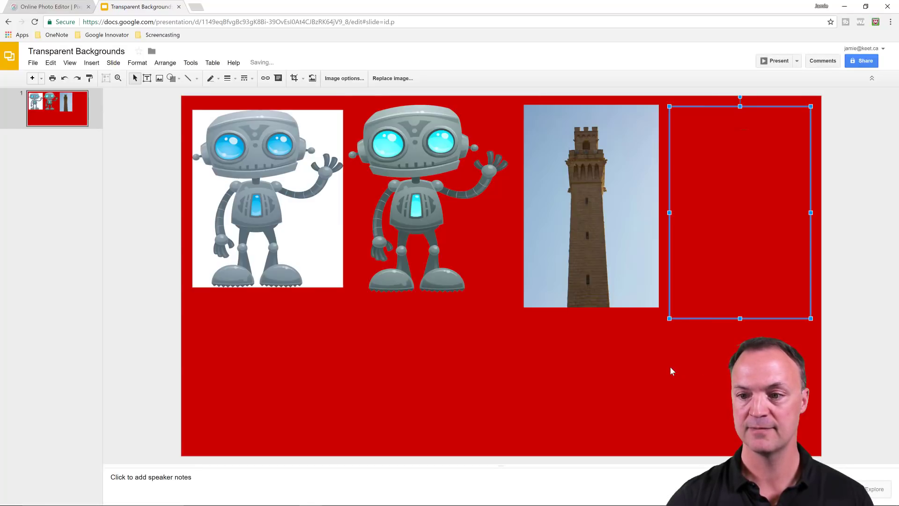
{"action": "left_click", "coordinate": [668, 371]}
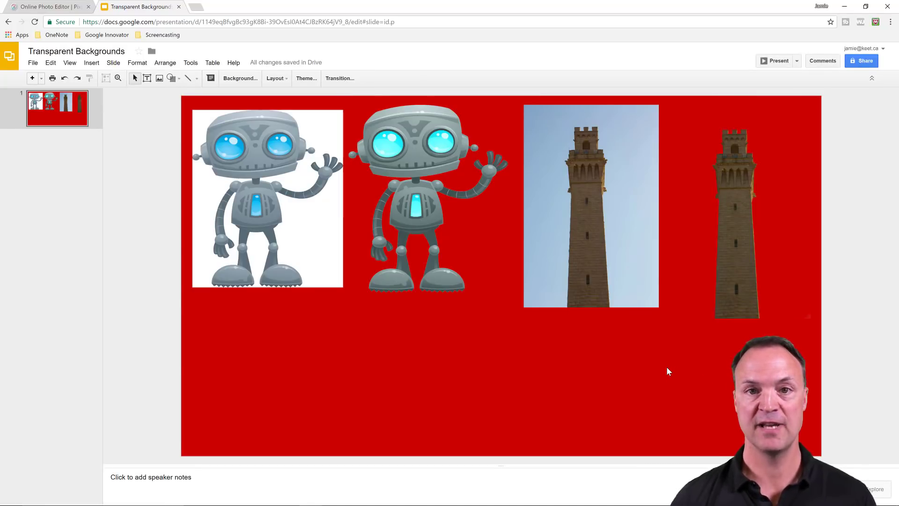